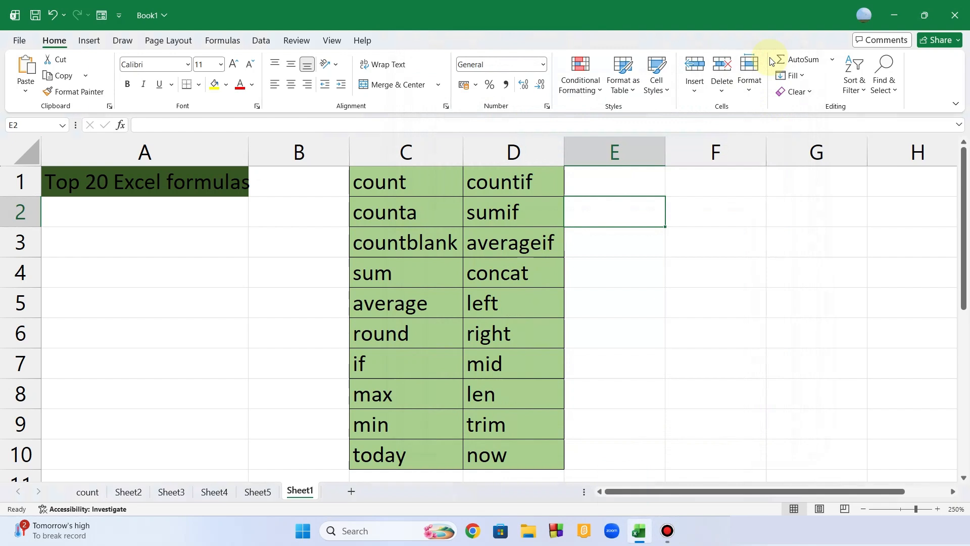
On the count sheet, enter =COUNT(F2:F11) in cell G4 to count the numeric entries in the Data column
{"action": "left_click", "coordinate": [94, 492]}
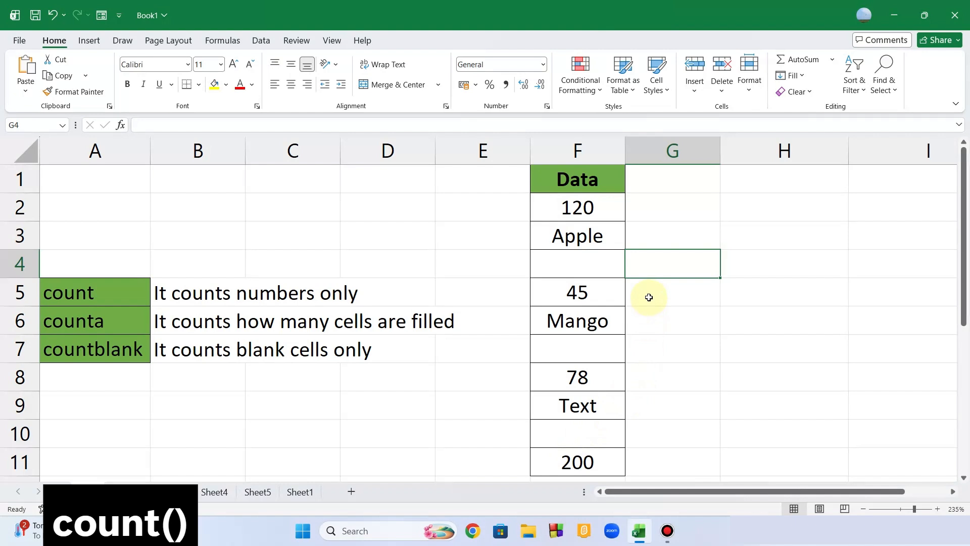
{"action": "type", "text": "="}
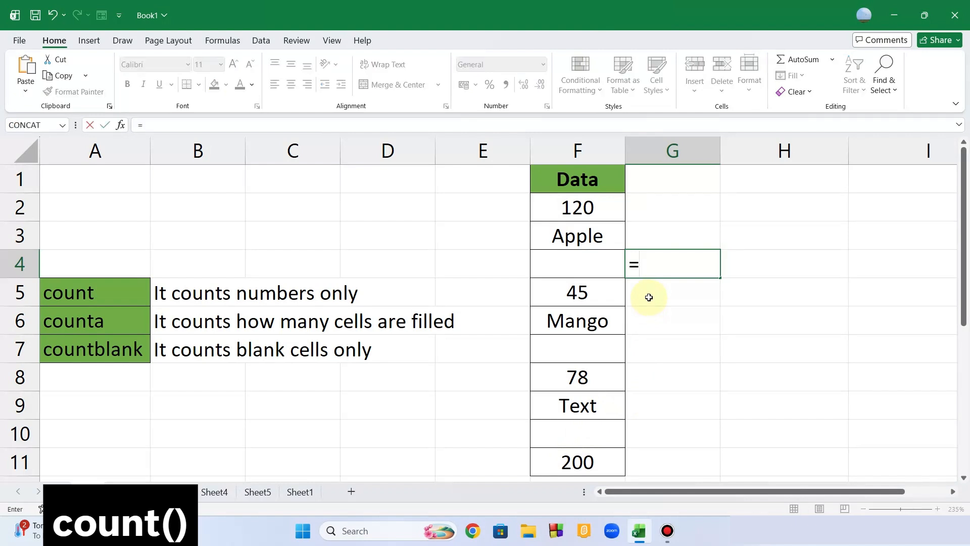
{"action": "type", "text": "count"}
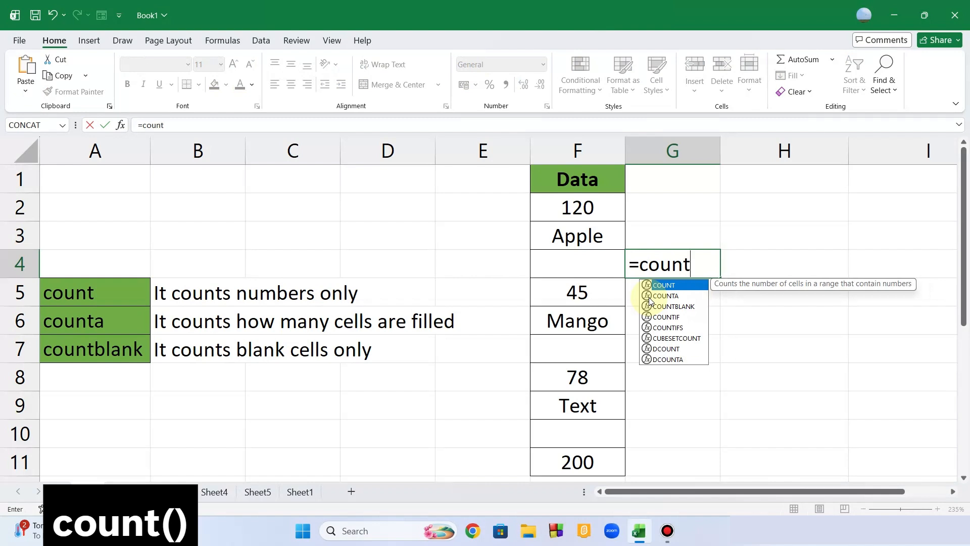
{"action": "type", "text": "("}
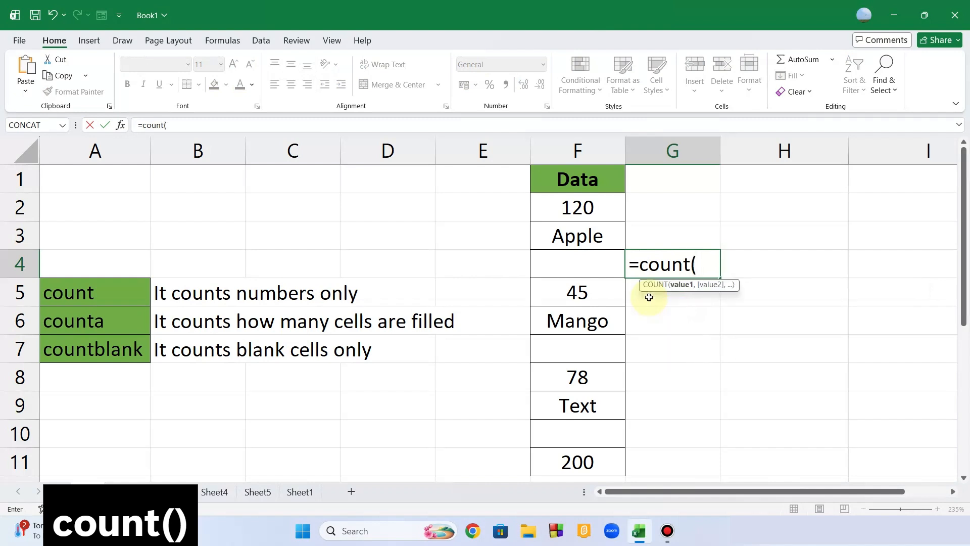
{"action": "left_click_drag", "start_coordinate": [608, 205], "coordinate": [591, 460]}
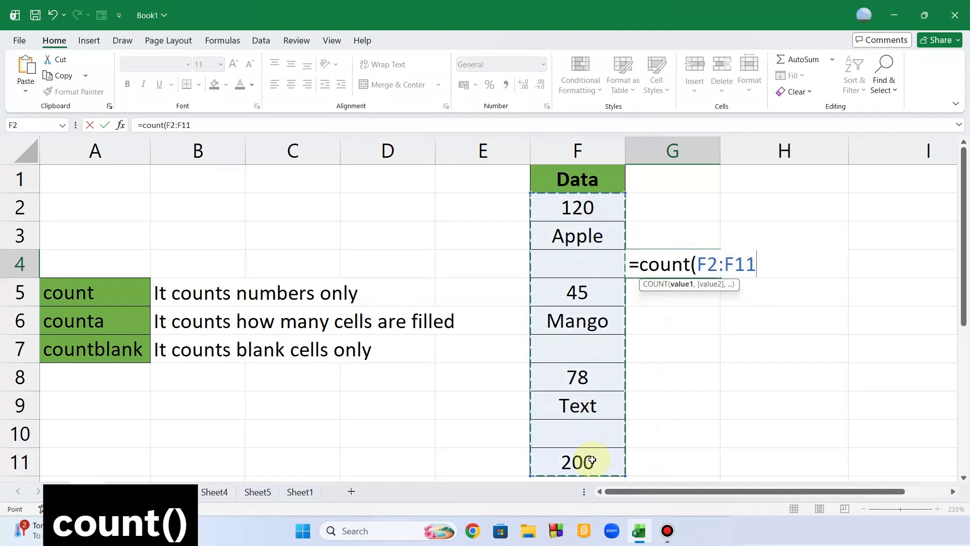
{"action": "type", "text": ")"}
{"action": "key", "text": "Return"}
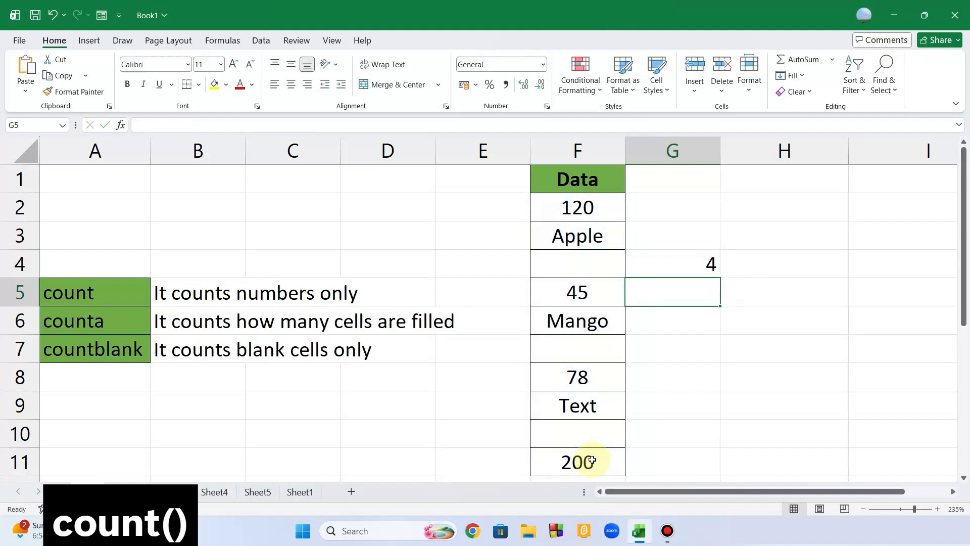
Review the COUNT formula in G4 and the numeric cells F2, F5, F8 and F11 that it covers
{"action": "key", "text": "Up"}
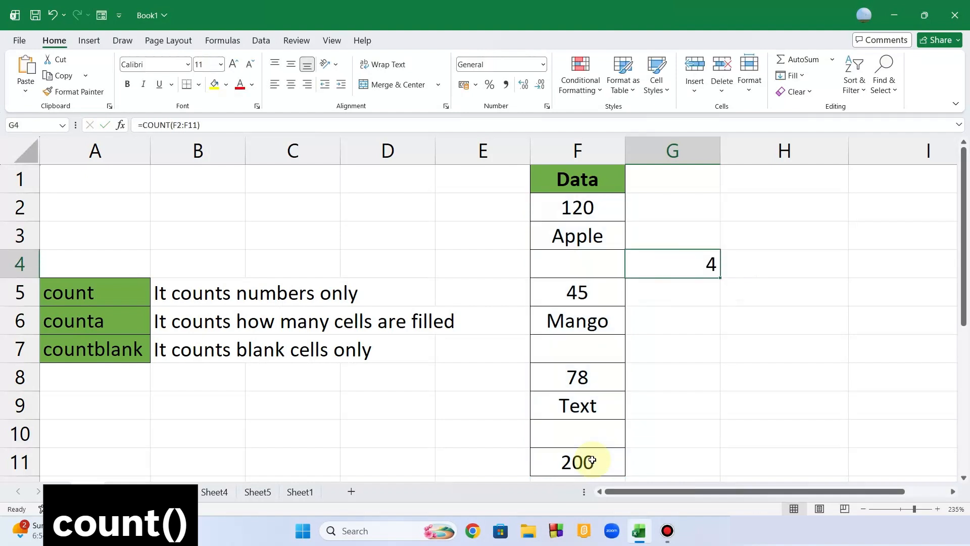
{"action": "left_click", "coordinate": [565, 206]}
{"action": "left_click", "coordinate": [578, 289]}
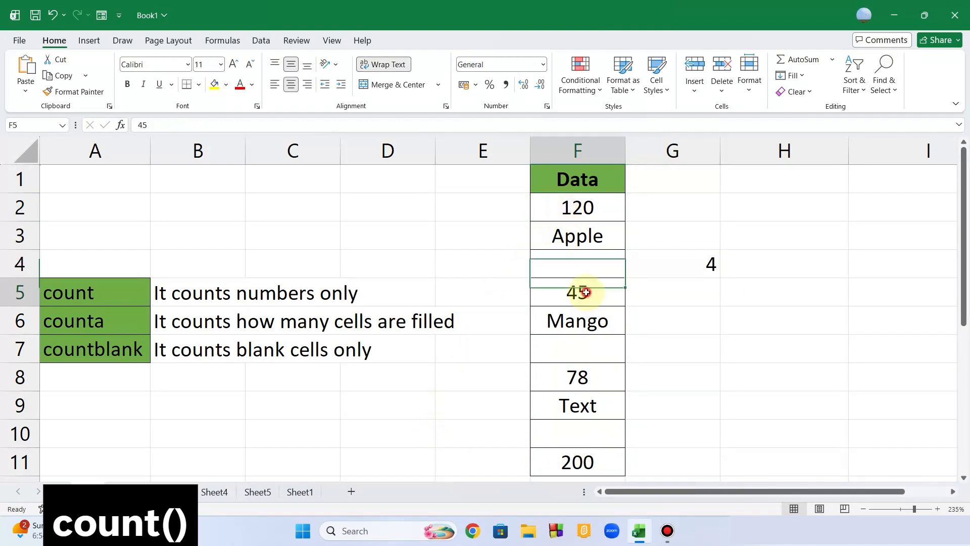
{"action": "left_click", "coordinate": [591, 389]}
{"action": "left_click", "coordinate": [583, 461]}
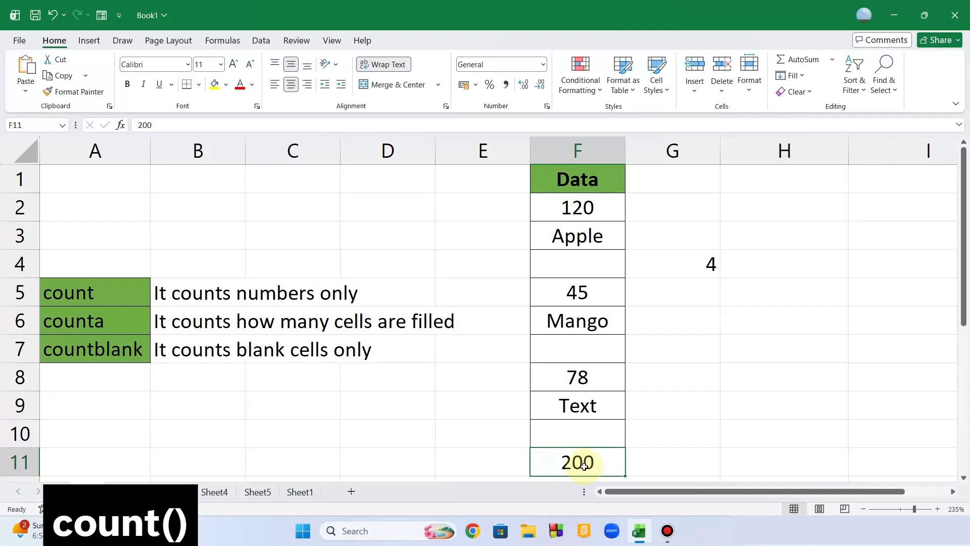
Enter =COUNTA(F2:F11) in cell G5 to count the filled cells in the Data column
{"action": "left_click", "coordinate": [660, 301]}
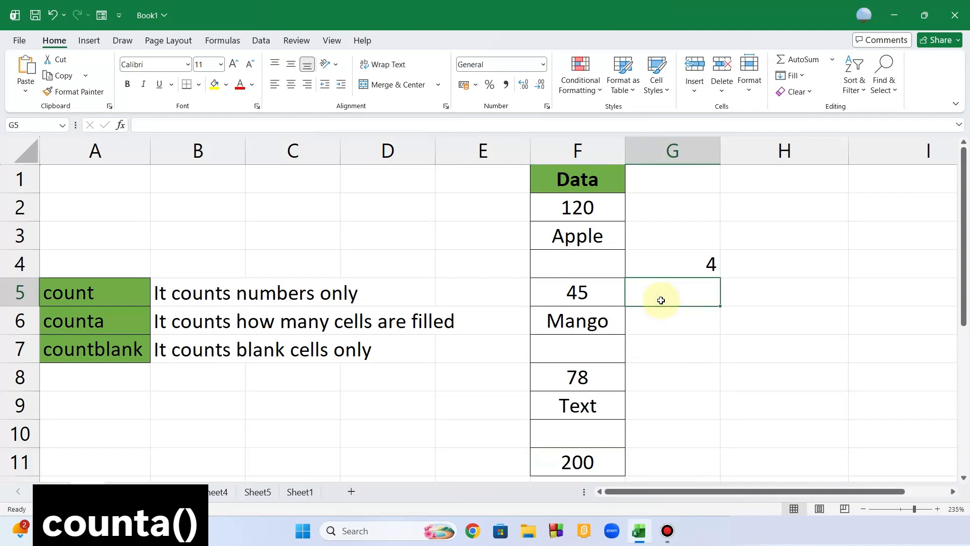
{"action": "type", "text": "=co"}
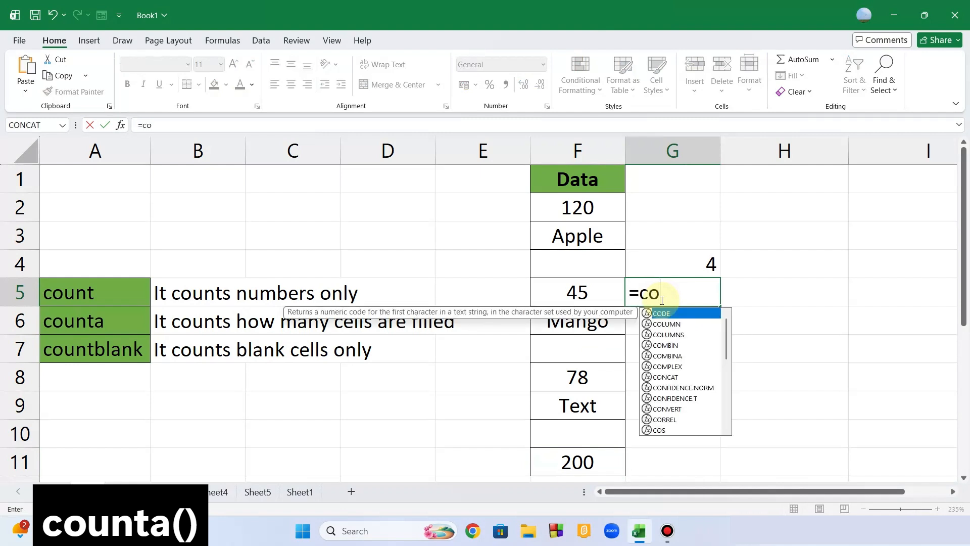
{"action": "type", "text": "unta"}
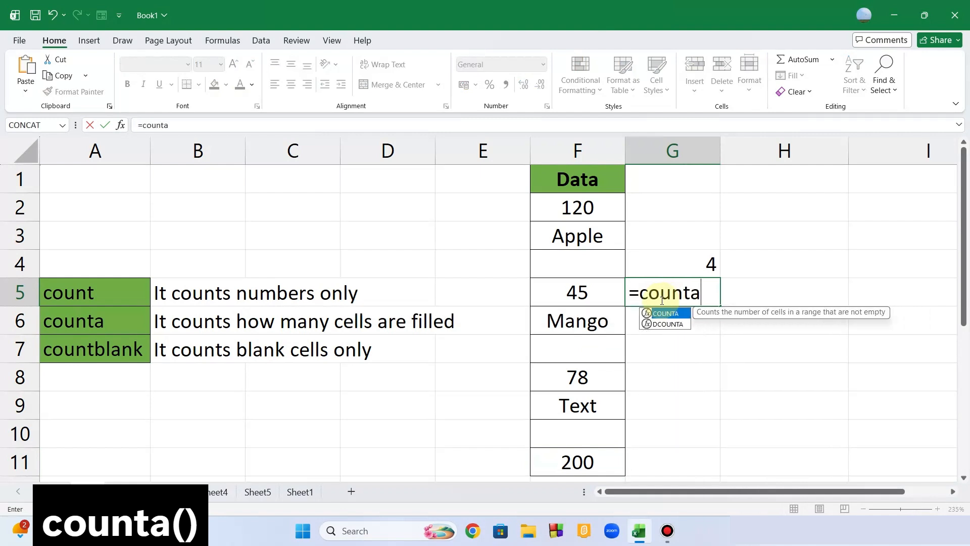
{"action": "type", "text": "("}
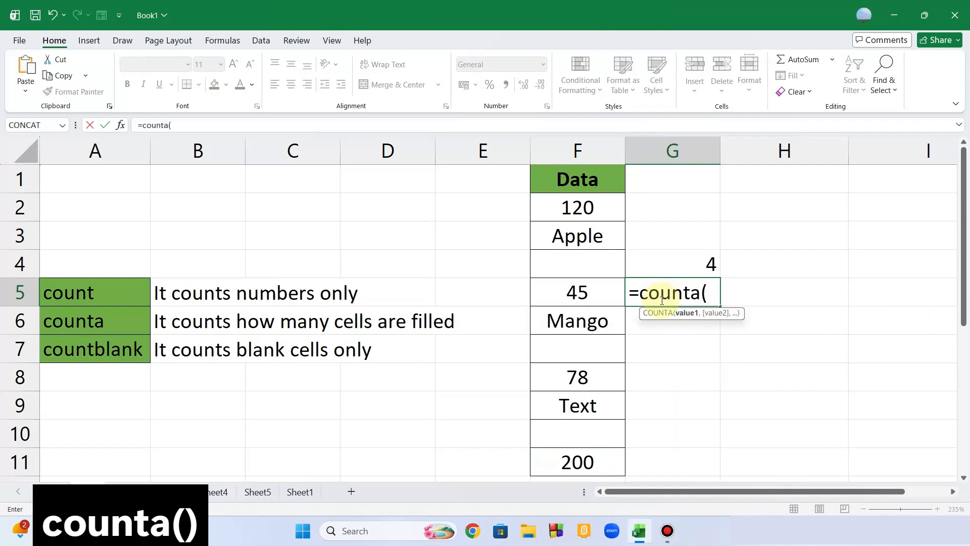
{"action": "left_click_drag", "start_coordinate": [609, 216], "coordinate": [616, 461]}
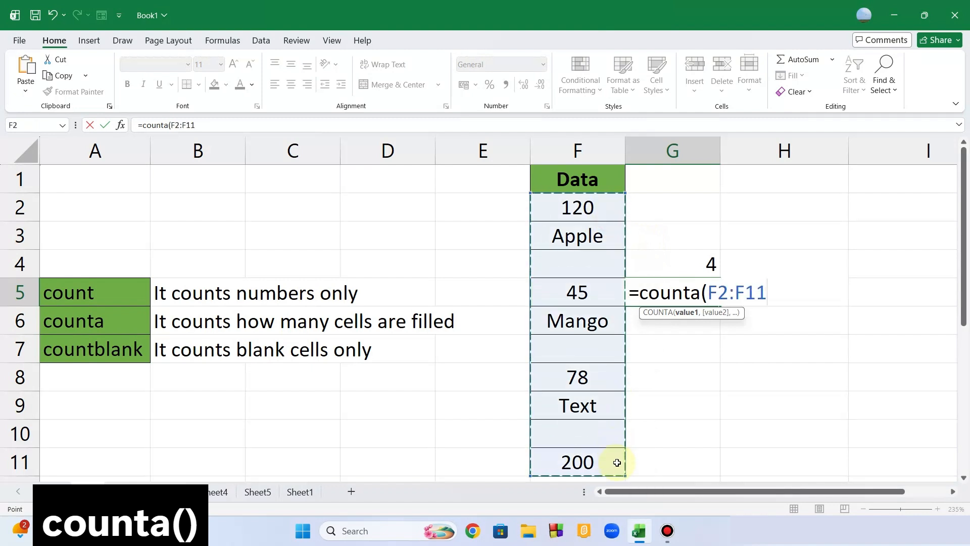
{"action": "type", "text": ")"}
{"action": "key", "text": "Return"}
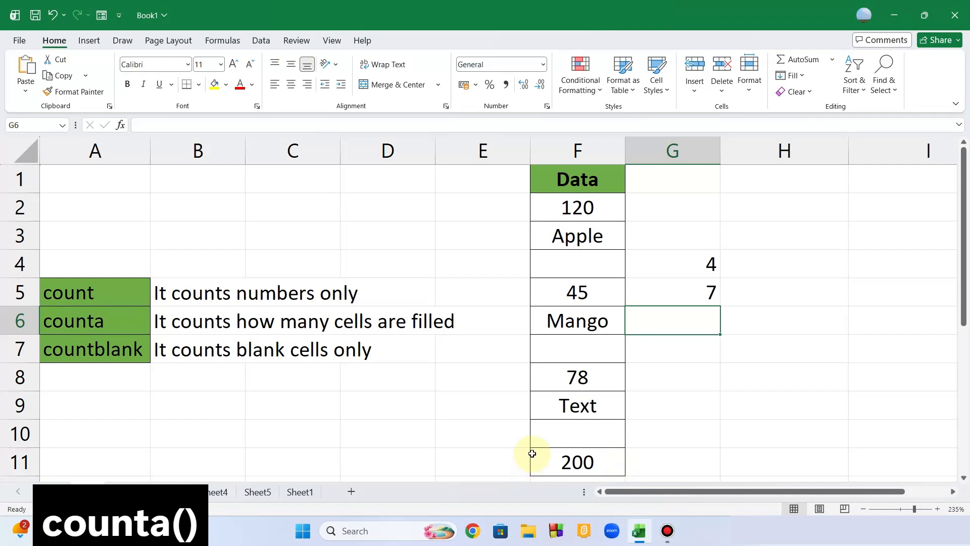
Go through each filled cell of the Data column from F2 to F11 to check the COUNTA result
{"action": "left_click", "coordinate": [581, 207]}
{"action": "left_click", "coordinate": [585, 237]}
{"action": "left_click", "coordinate": [597, 293]}
{"action": "left_click", "coordinate": [596, 322]}
{"action": "left_click", "coordinate": [606, 378]}
{"action": "left_click", "coordinate": [609, 406]}
{"action": "left_click", "coordinate": [613, 469]}
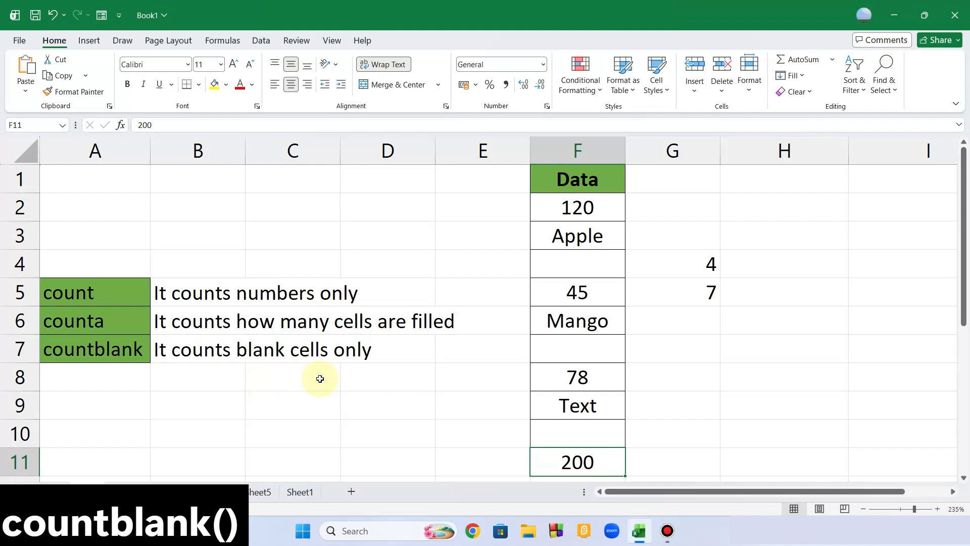
Enter =COUNTBLANK(F2:F11) in cell G6 to count the empty cells in the Data column
{"action": "left_click", "coordinate": [643, 327]}
{"action": "type", "text": "="}
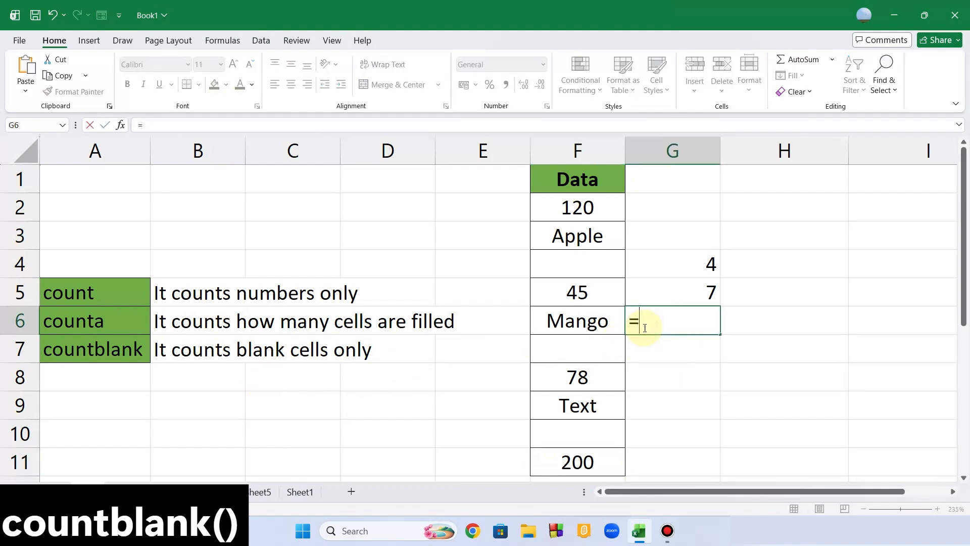
{"action": "type", "text": "countbla"}
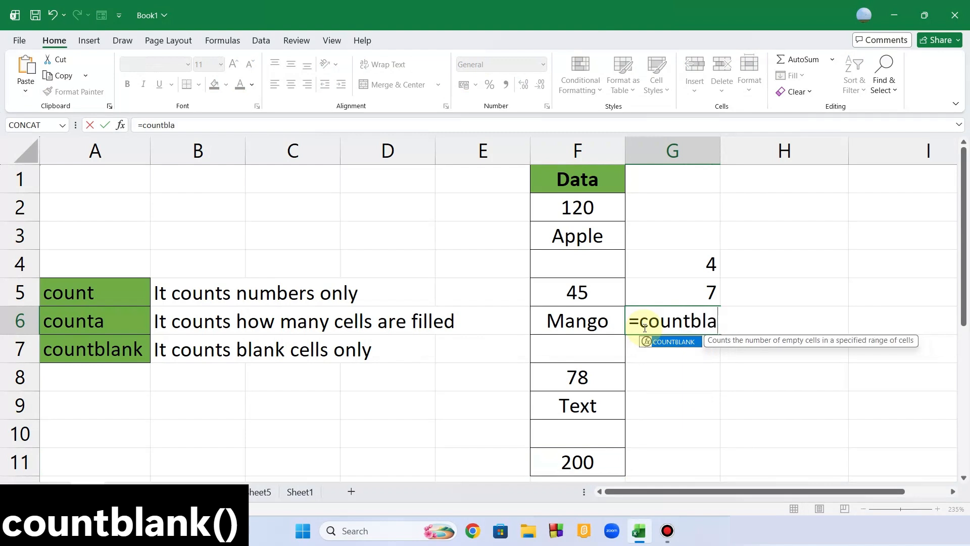
{"action": "type", "text": "nk("}
{"action": "left_click_drag", "start_coordinate": [589, 209], "coordinate": [601, 460]}
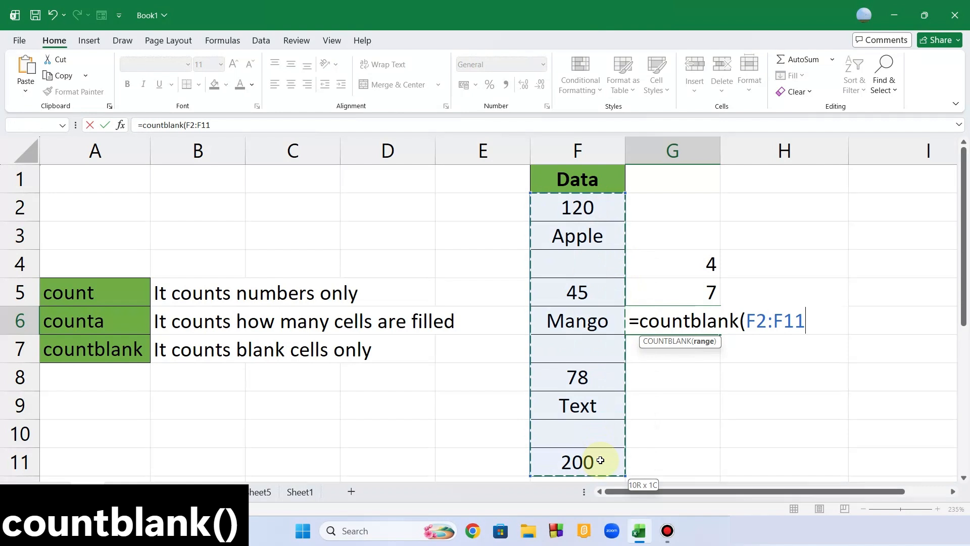
{"action": "type", "text": ")"}
{"action": "key", "text": "Return"}
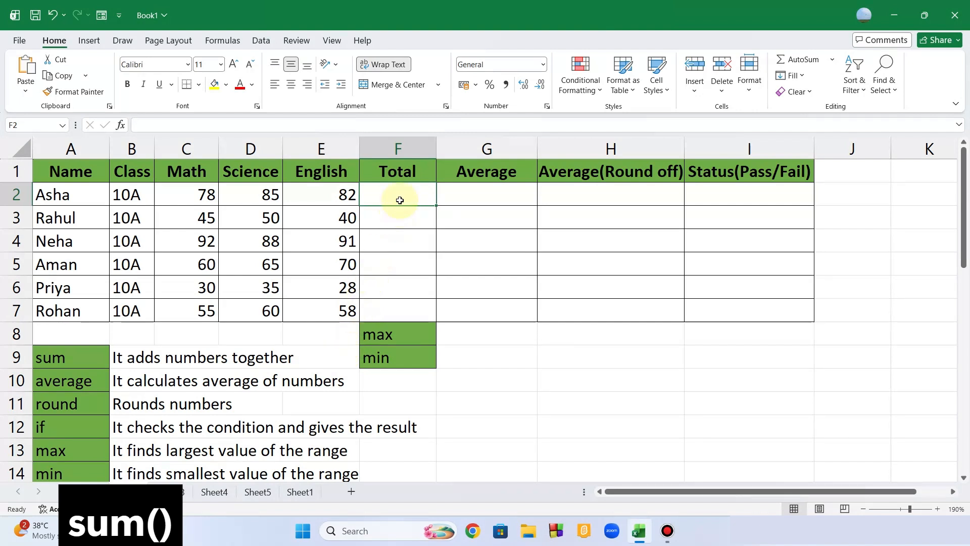
On the student marks sheet, enter =SUM(C2:E2) in F2 to total the first student's Math, Science and English marks
{"action": "type", "text": "="}
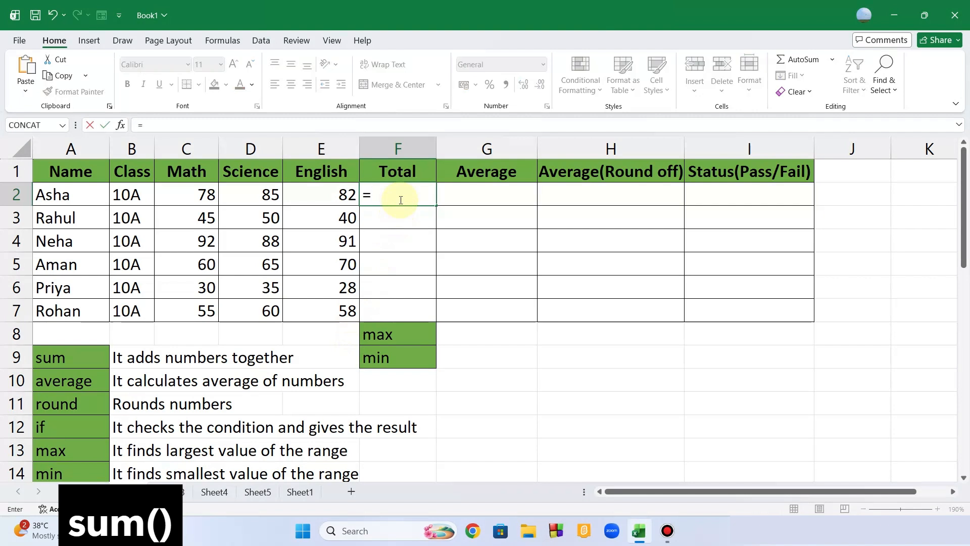
{"action": "type", "text": "sum"}
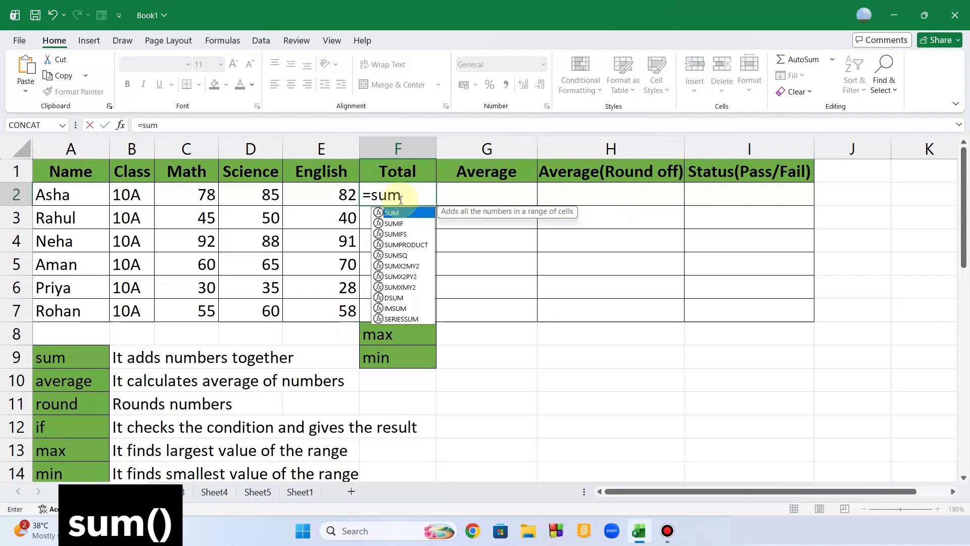
{"action": "type", "text": "("}
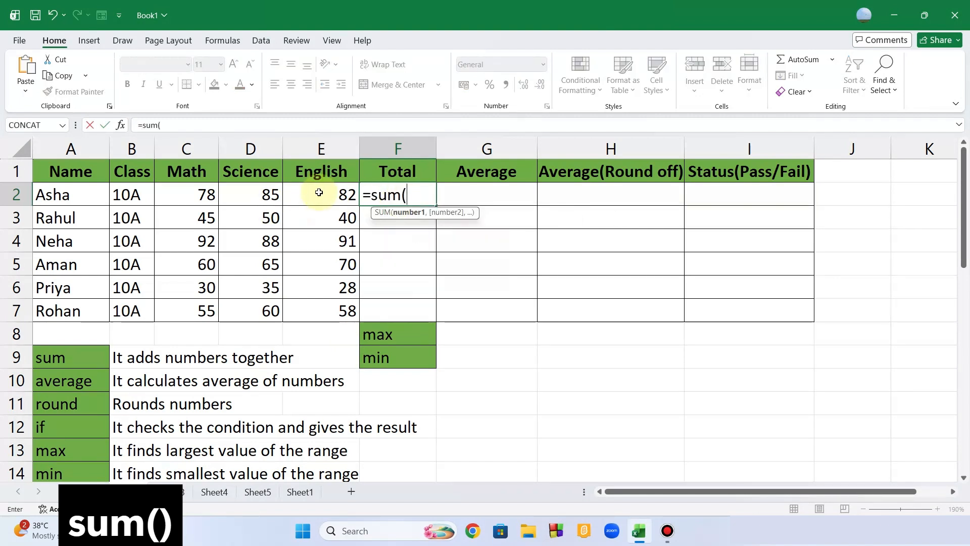
{"action": "left_click", "coordinate": [202, 194]}
{"action": "left_click_drag", "start_coordinate": [201, 195], "coordinate": [305, 195]}
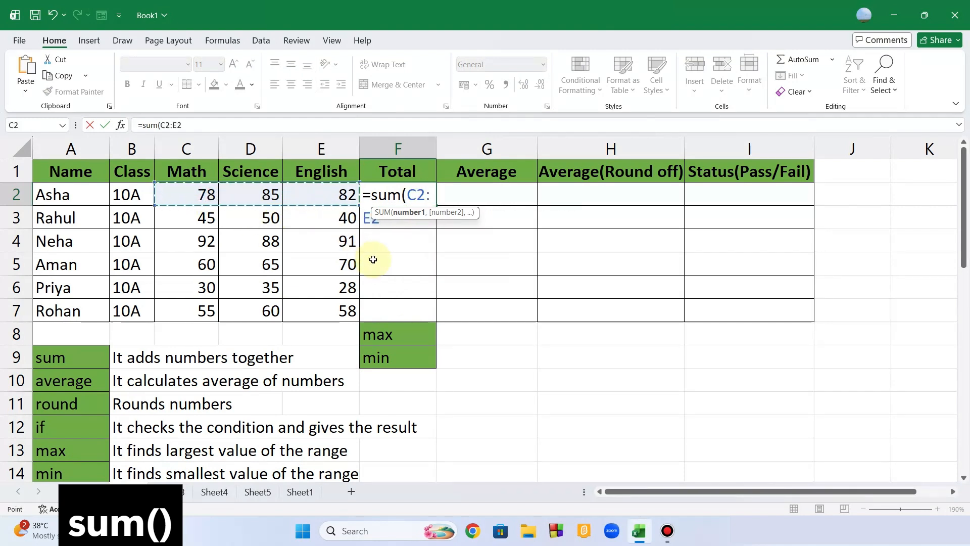
{"action": "type", "text": ")"}
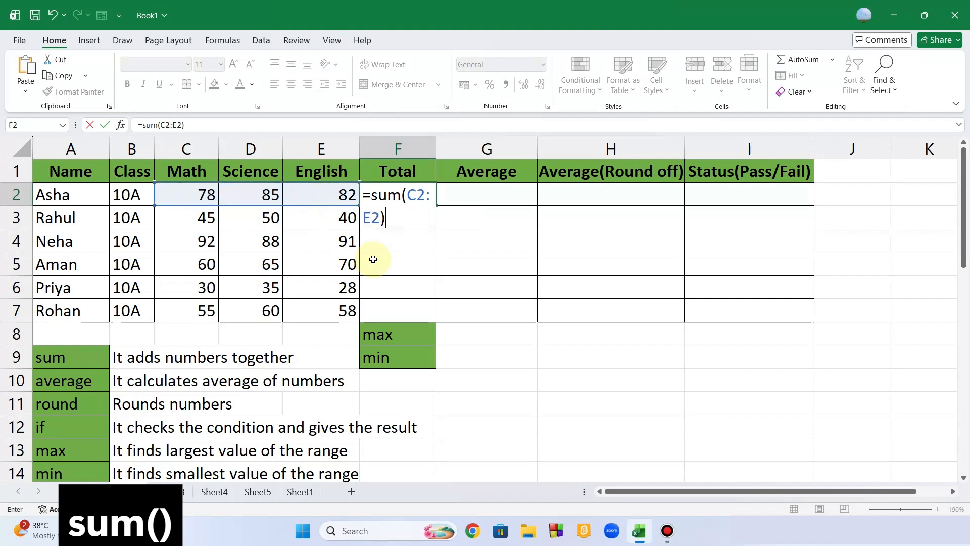
{"action": "key", "text": "Return"}
Review the first student's marks and total, and fill the SUM formula from F2 down to F7
{"action": "left_click", "coordinate": [403, 190]}
{"action": "left_click", "coordinate": [189, 193]}
{"action": "left_click", "coordinate": [244, 192]}
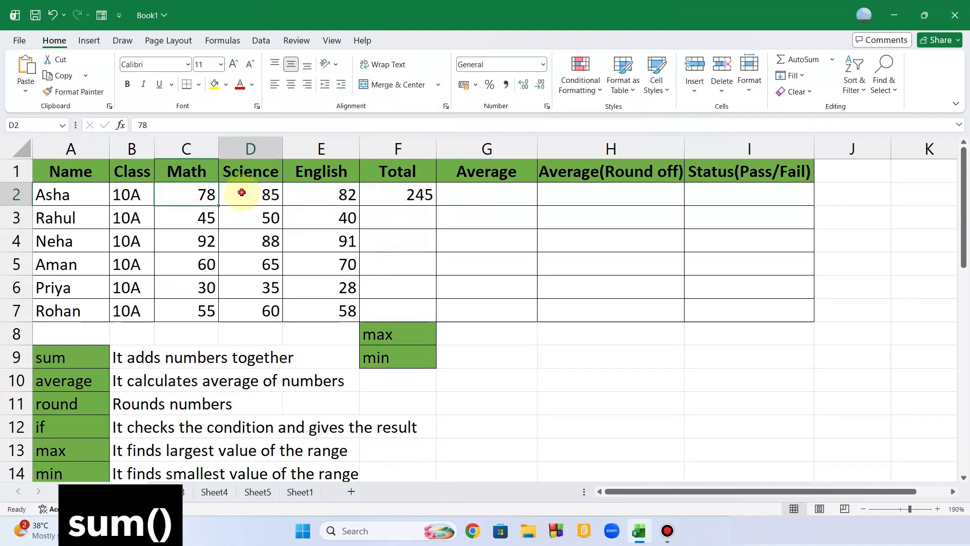
{"action": "left_click", "coordinate": [322, 191]}
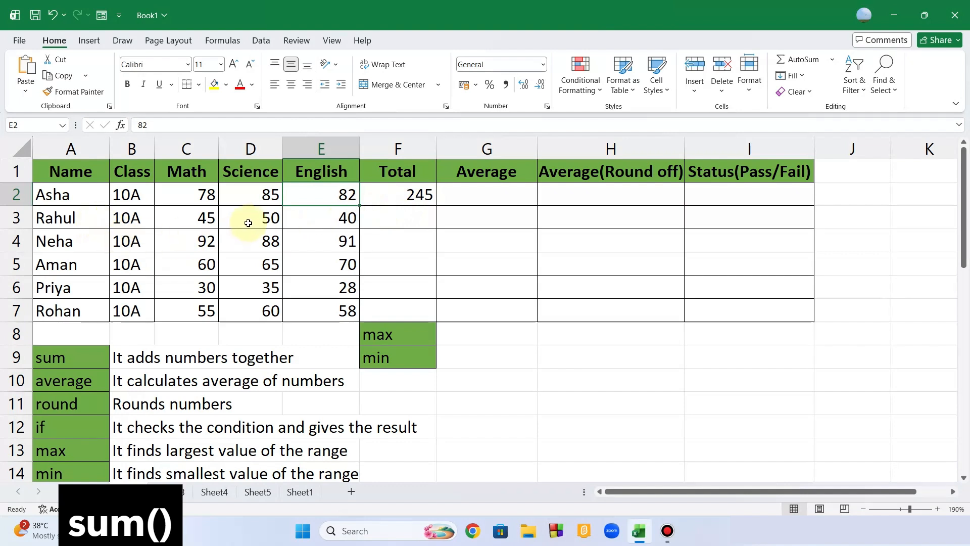
{"action": "left_click", "coordinate": [398, 196]}
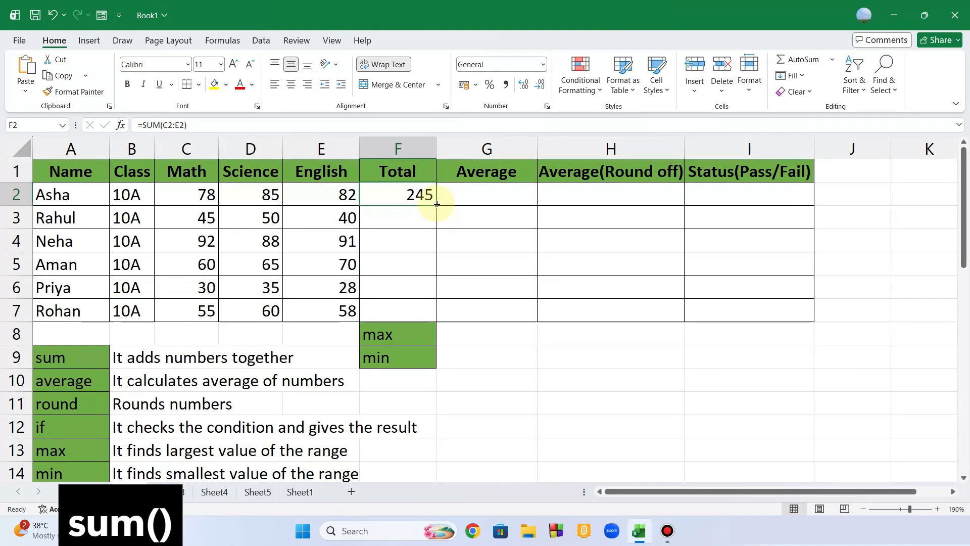
{"action": "left_click_drag", "start_coordinate": [436, 204], "coordinate": [443, 317]}
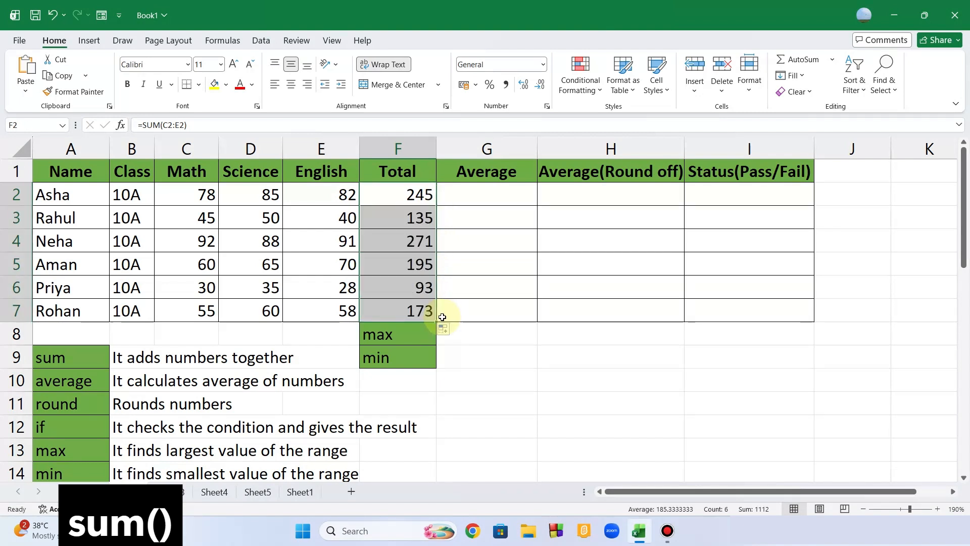
Inspect the copied SUM formulas in F3 and F4 to check which mark cells they reference
{"action": "double_click", "coordinate": [393, 214]}
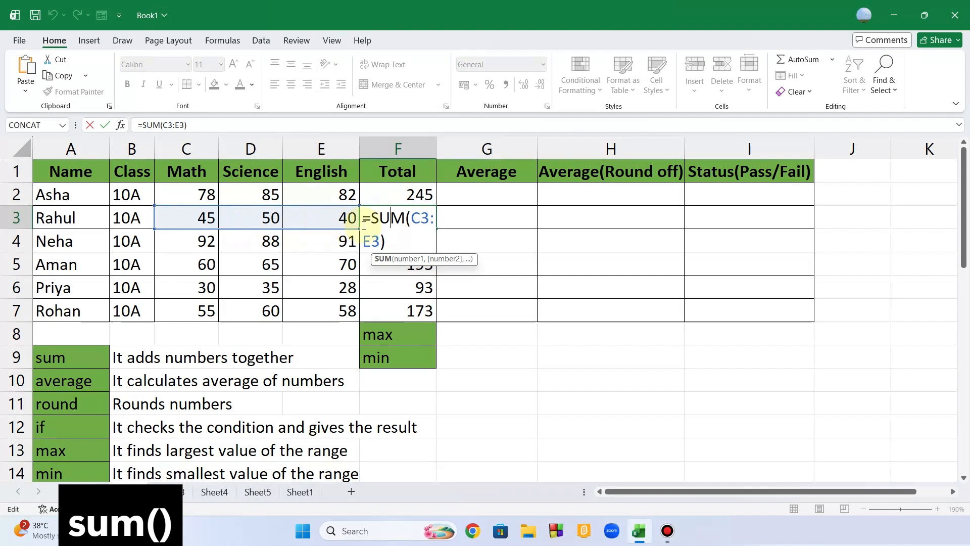
{"action": "key", "text": "Return"}
{"action": "double_click", "coordinate": [398, 240]}
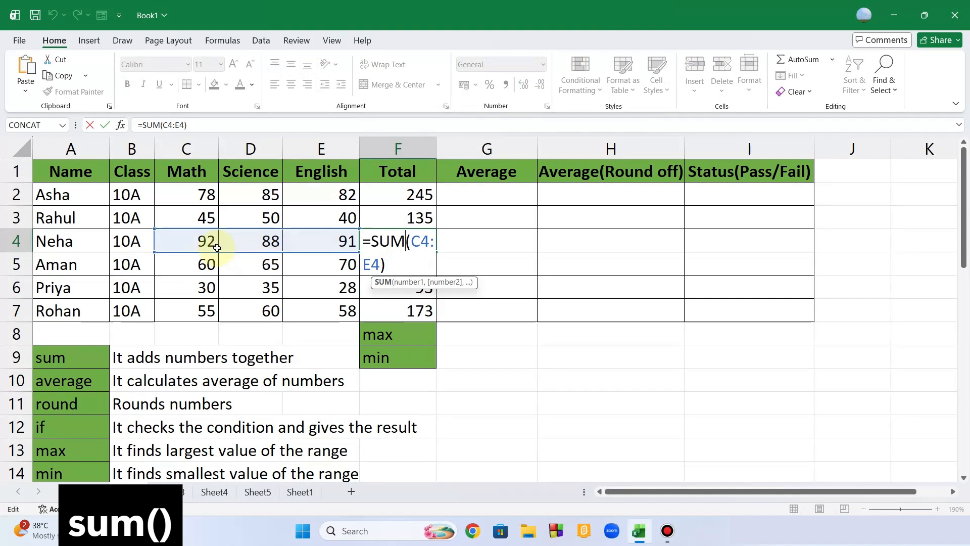
{"action": "key", "text": "Return"}
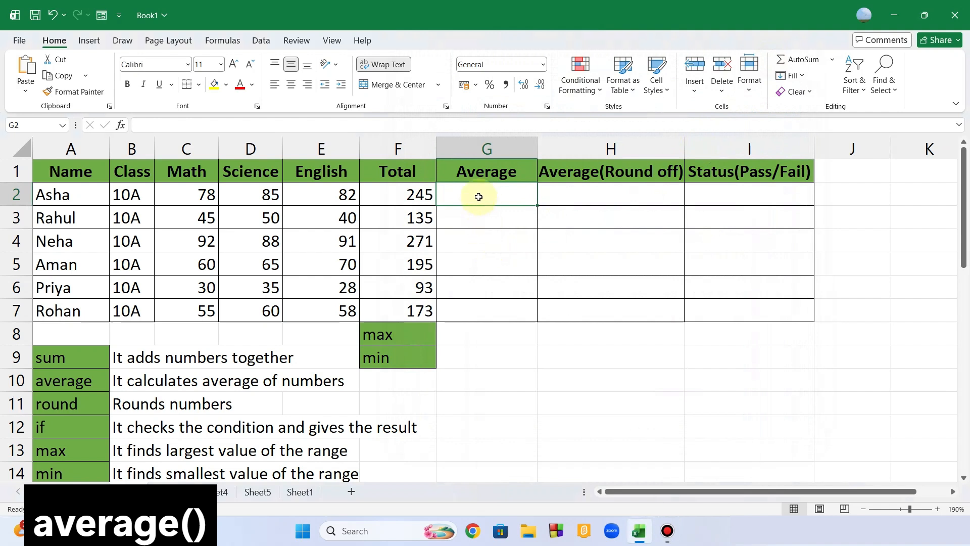
Enter =AVERAGE(C2:E2) in G2 to average the first student's three marks, and fill the formula down to G7
{"action": "type", "text": "=average"}
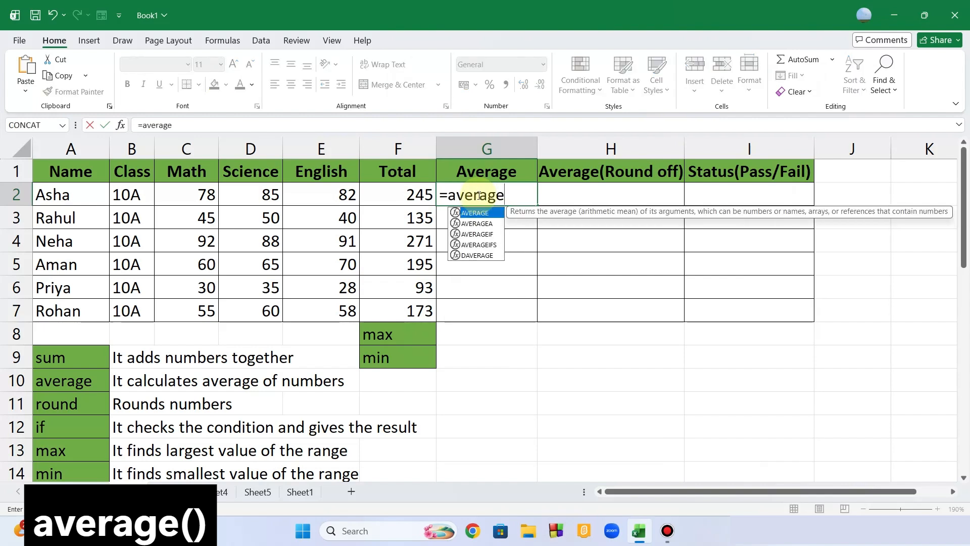
{"action": "type", "text": "("}
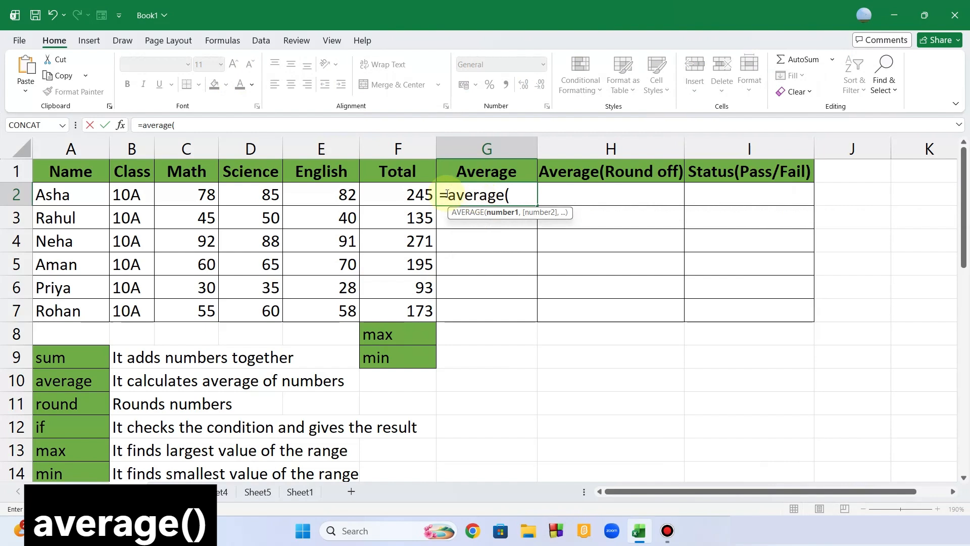
{"action": "left_click_drag", "start_coordinate": [189, 197], "coordinate": [292, 196]}
{"action": "type", "text": ")"}
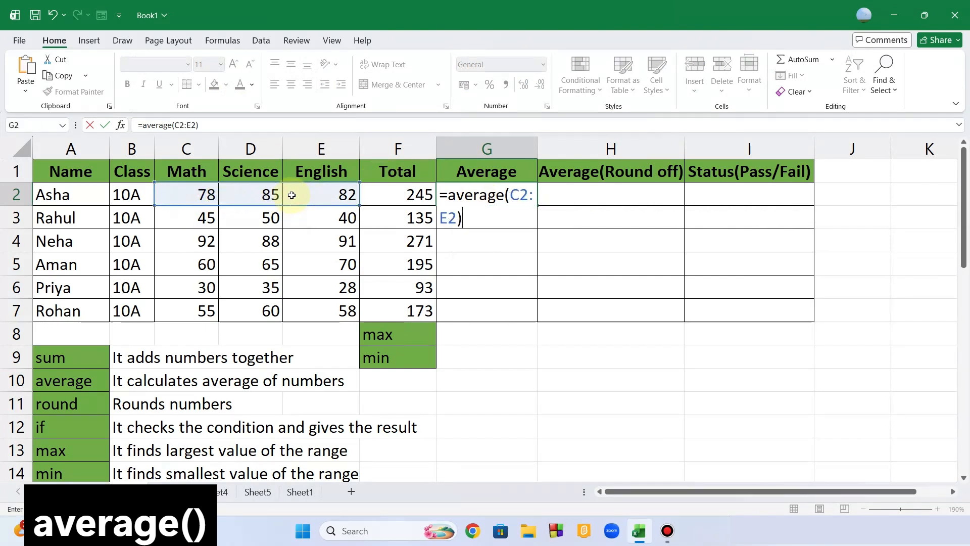
{"action": "key", "text": "Return"}
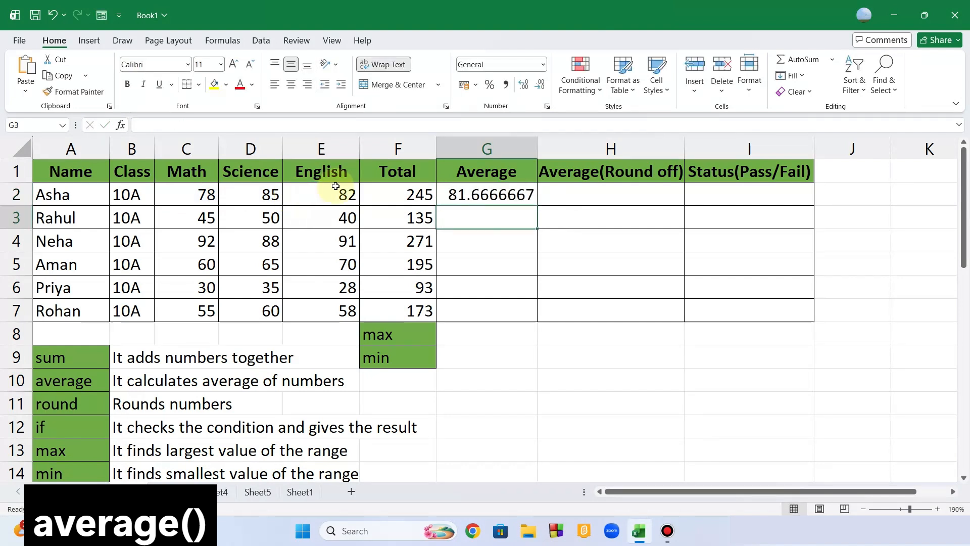
{"action": "left_click", "coordinate": [473, 191]}
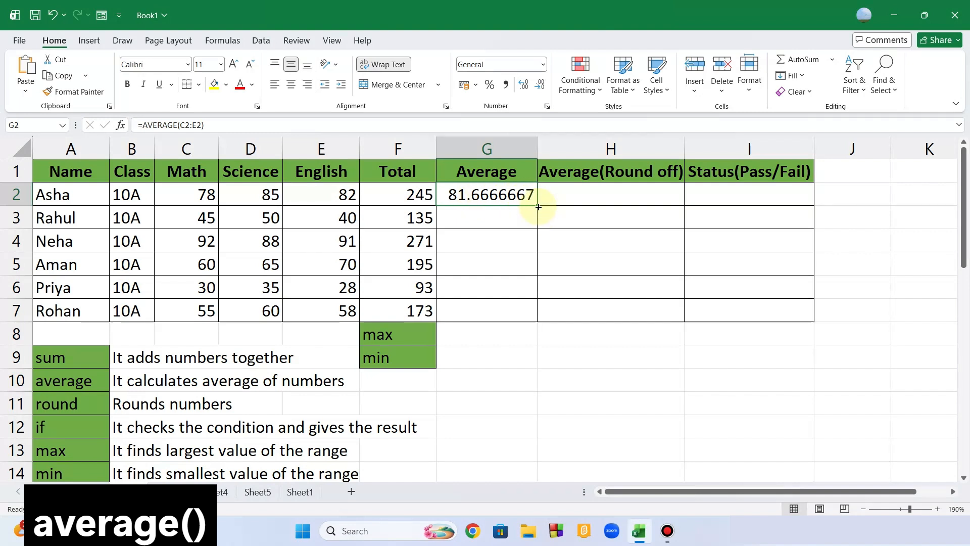
{"action": "left_click_drag", "start_coordinate": [538, 206], "coordinate": [540, 319]}
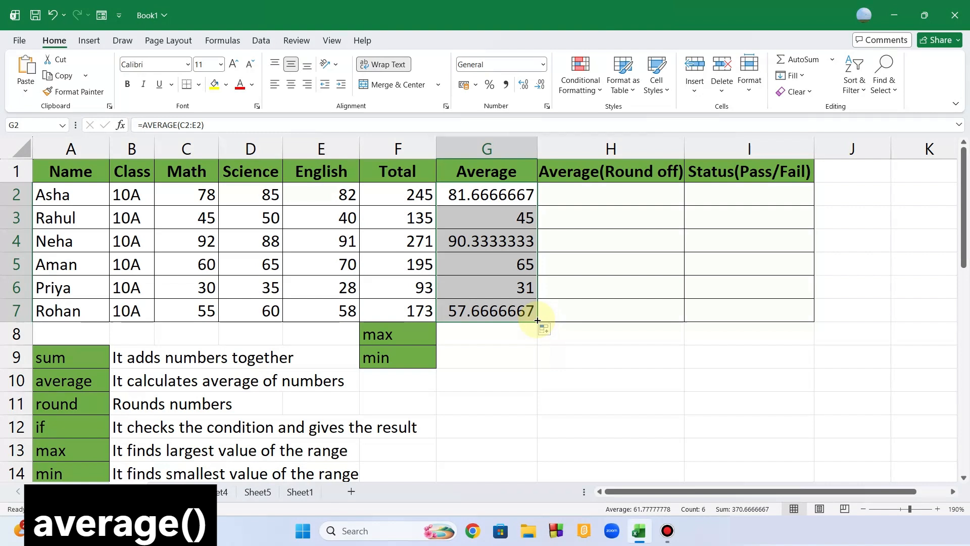
Enter =ROUND(G2,2) in H2 to round the first average to two decimals, and fill the formula down to H7
{"action": "left_click", "coordinate": [592, 197]}
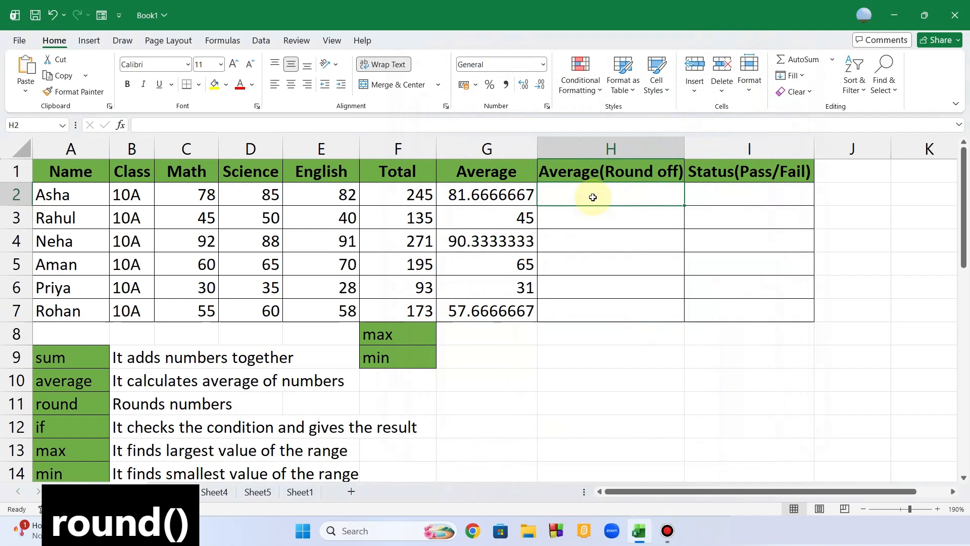
{"action": "type", "text": "="}
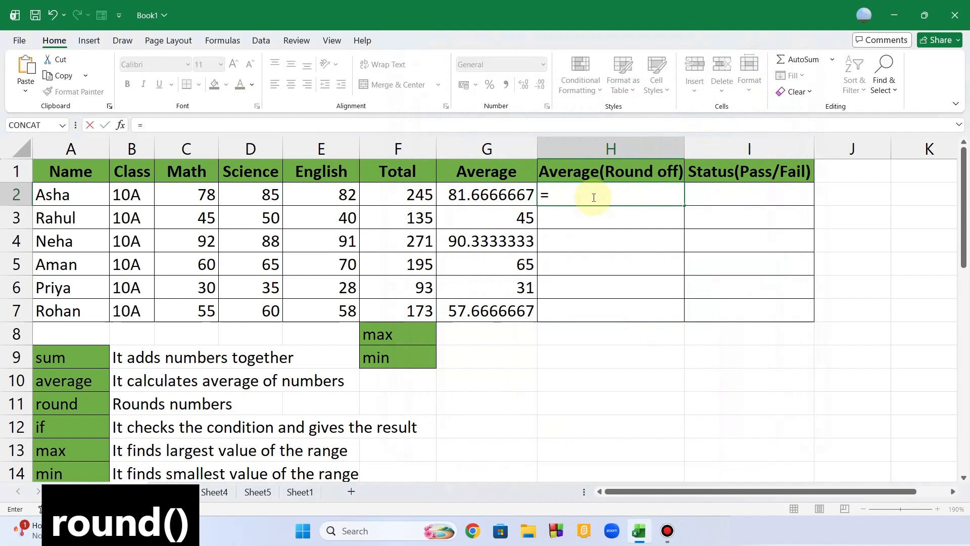
{"action": "type", "text": "round("}
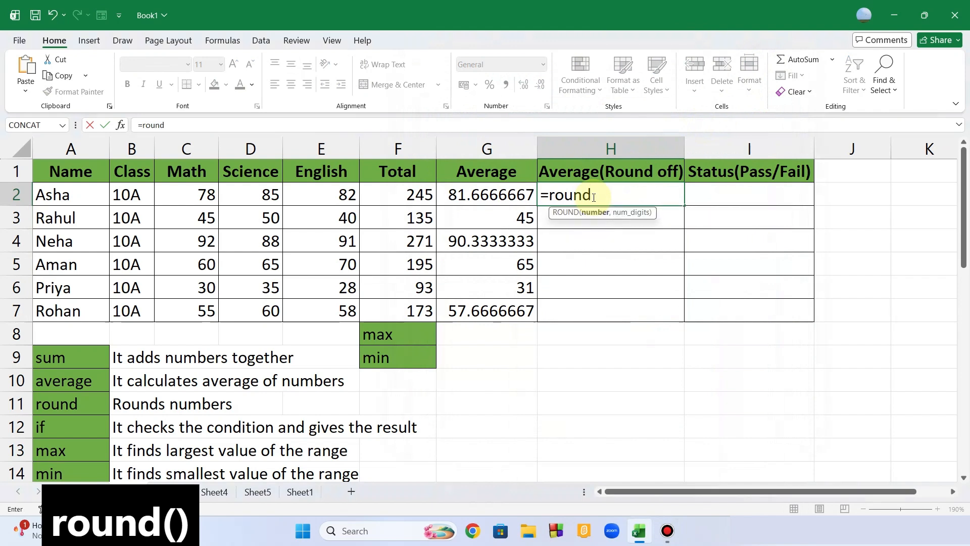
{"action": "left_click", "coordinate": [503, 198]}
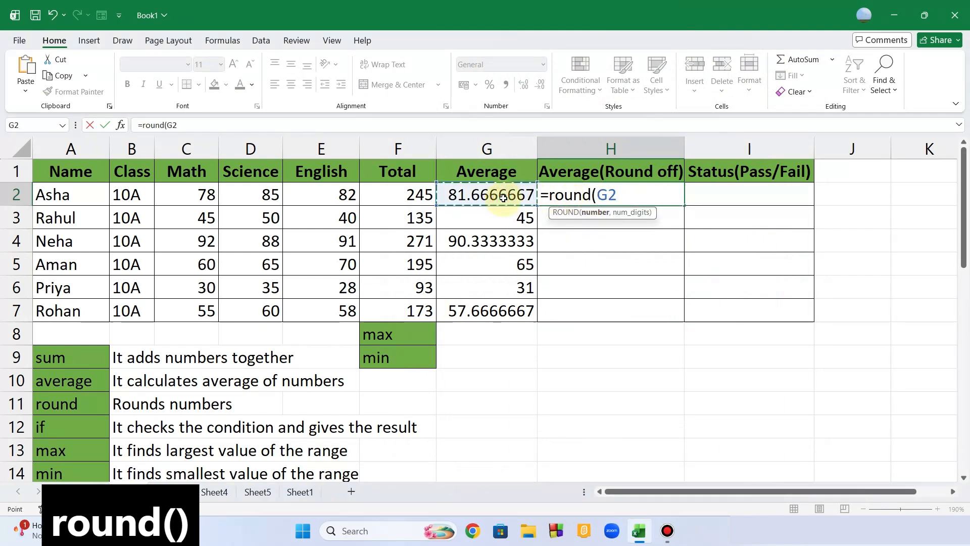
{"action": "type", "text": ","}
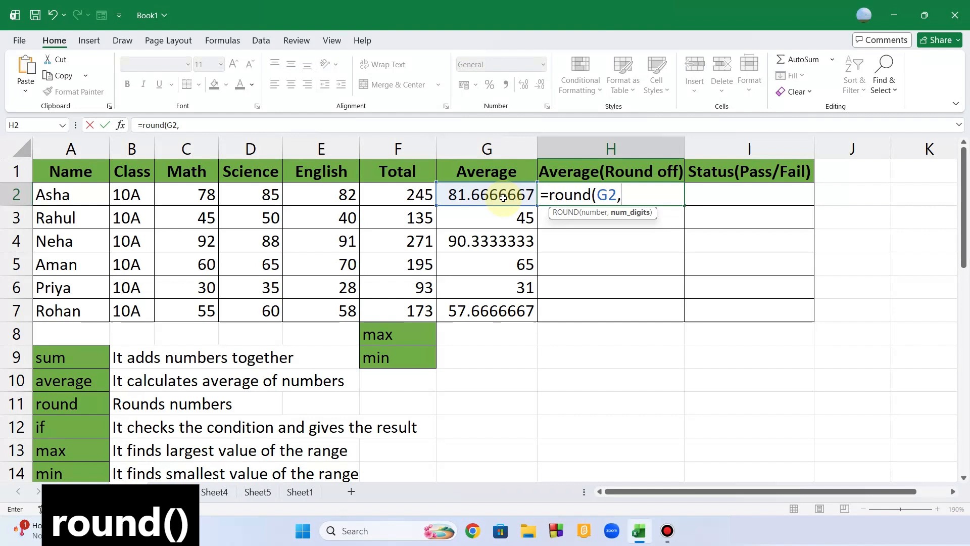
{"action": "type", "text": "2)"}
{"action": "key", "text": "Return"}
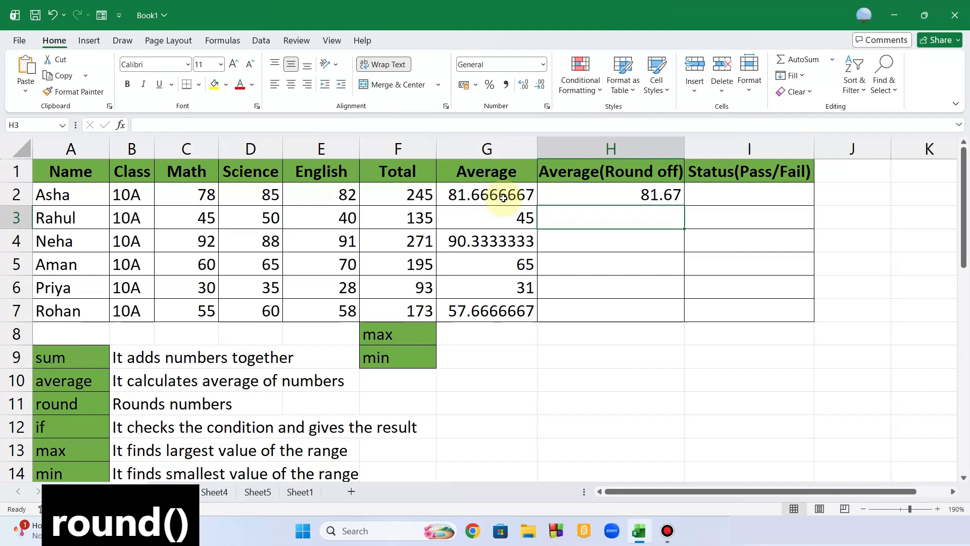
{"action": "left_click", "coordinate": [565, 195]}
{"action": "left_click_drag", "start_coordinate": [684, 206], "coordinate": [693, 324]}
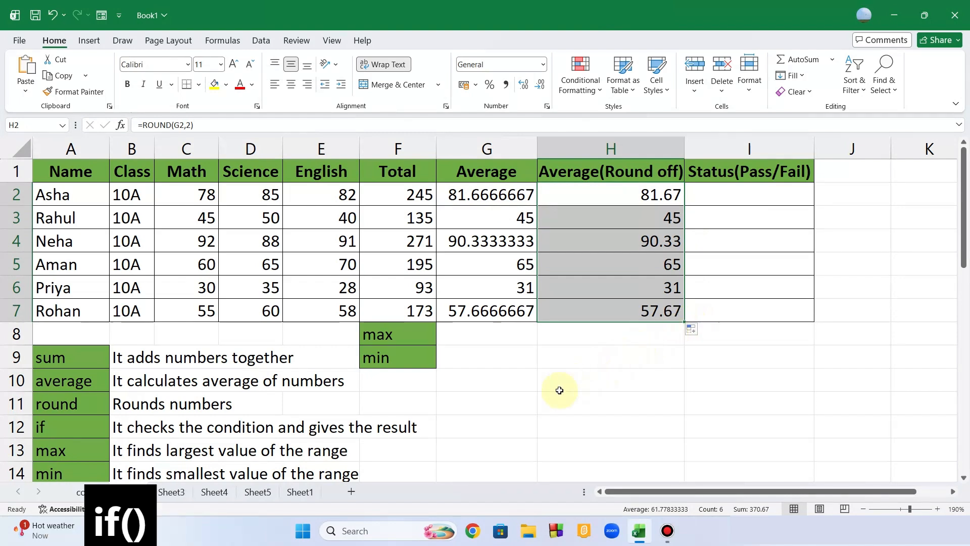
Enter =IF(G2>=40,"Pass","Fail") in I2 to grade the first student by average, and fill the formula down to I7
{"action": "left_click", "coordinate": [134, 436]}
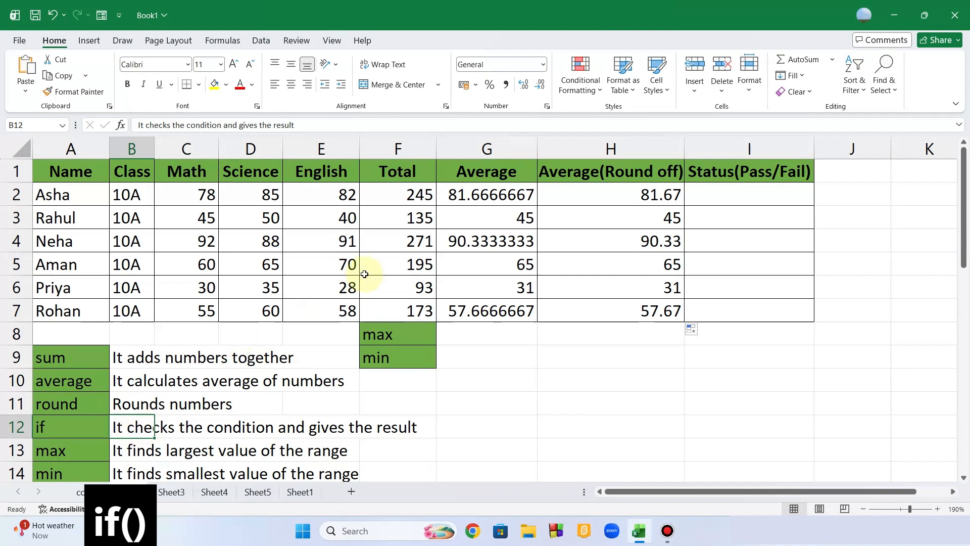
{"action": "left_click", "coordinate": [708, 198]}
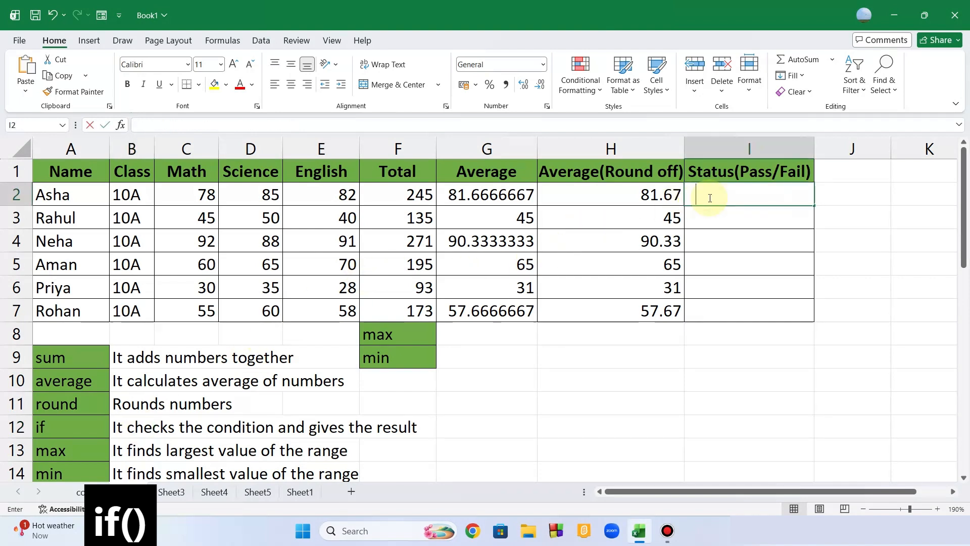
{"action": "type", "text": "=if("}
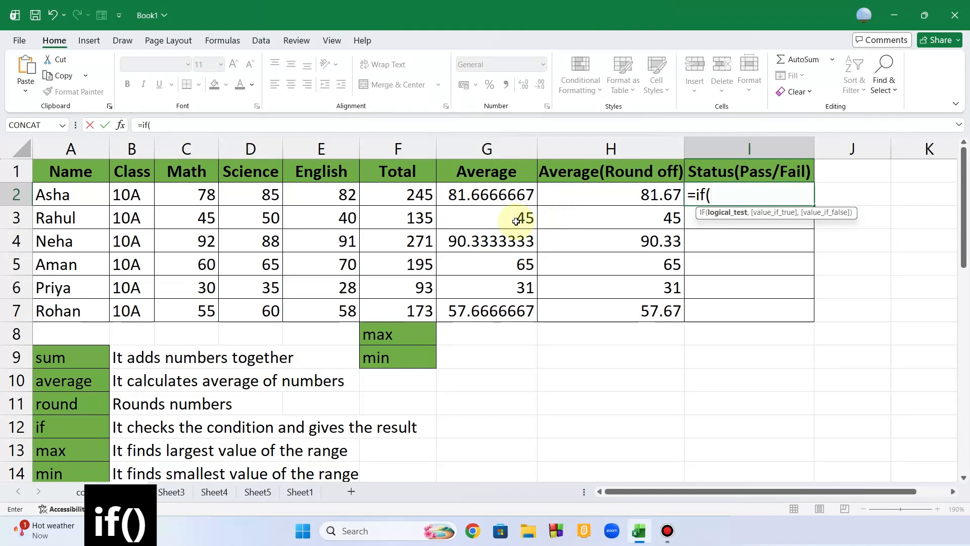
{"action": "left_click", "coordinate": [509, 195]}
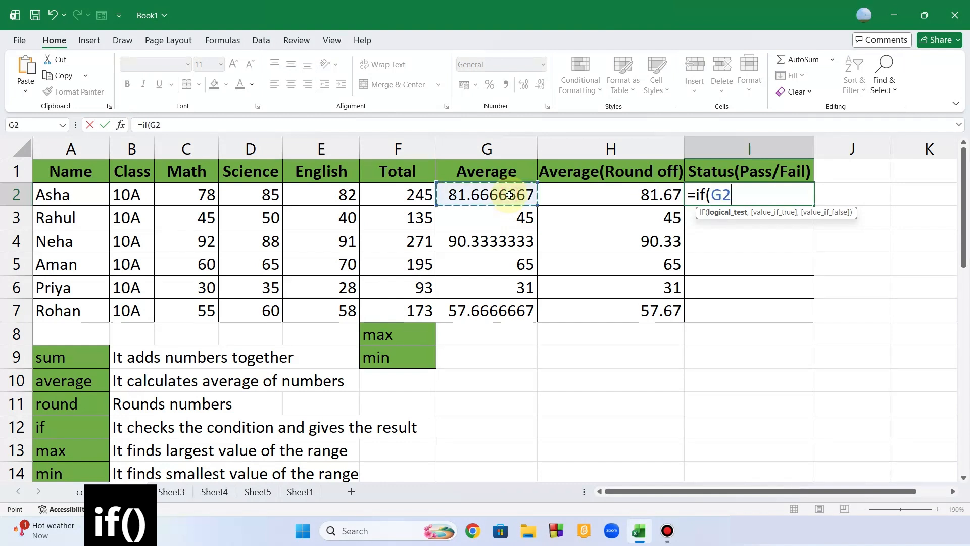
{"action": "type", "text": ">=40"}
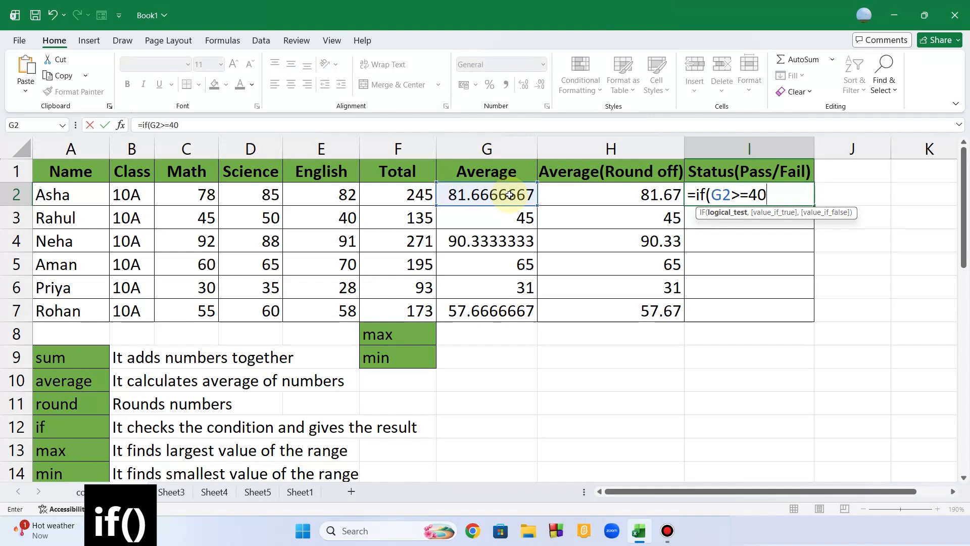
{"action": "type", "text": ",\"Pass\""}
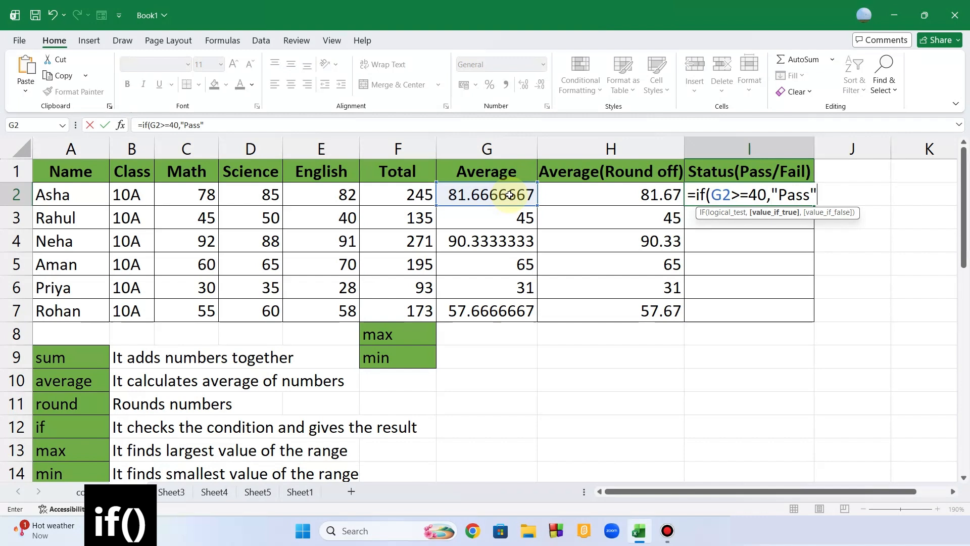
{"action": "type", "text": ","}
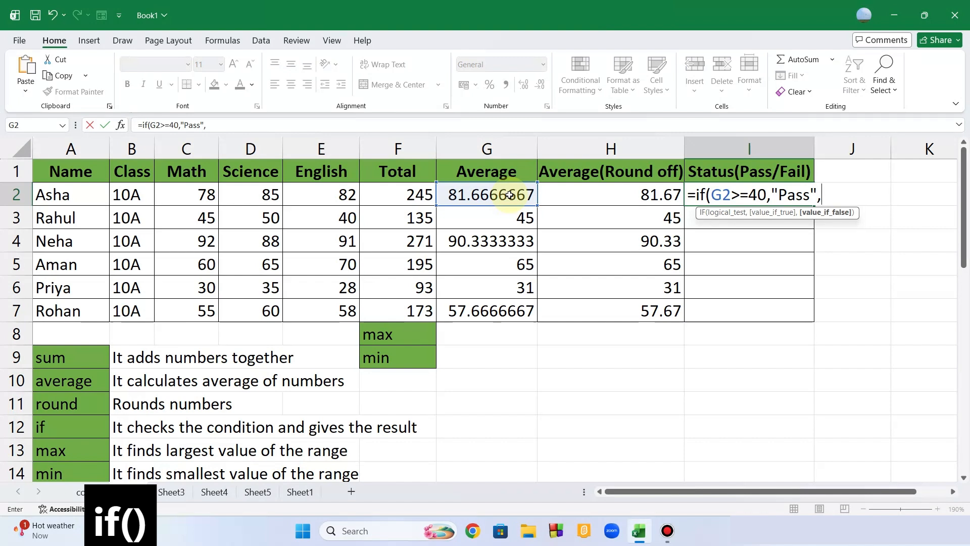
{"action": "type", "text": "\"Fail\")"}
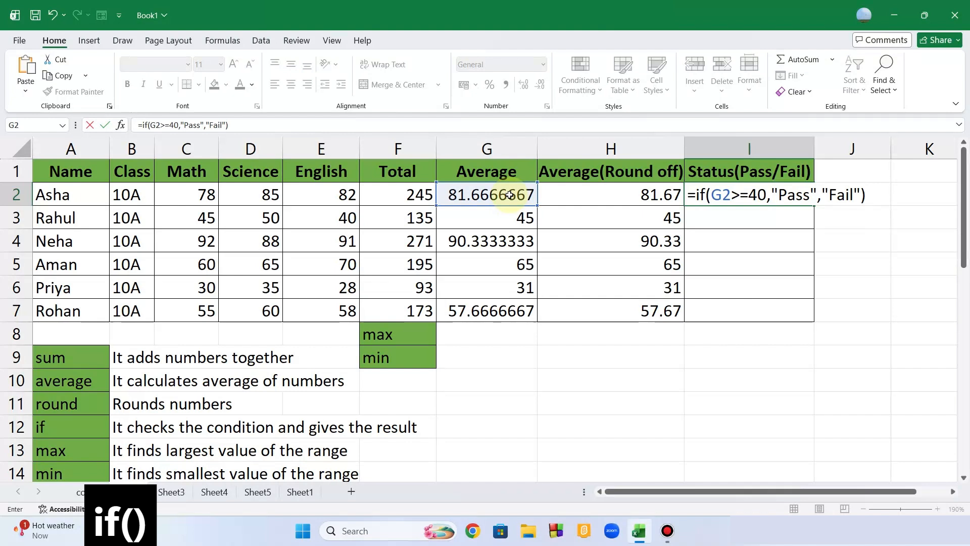
{"action": "key", "text": "Return"}
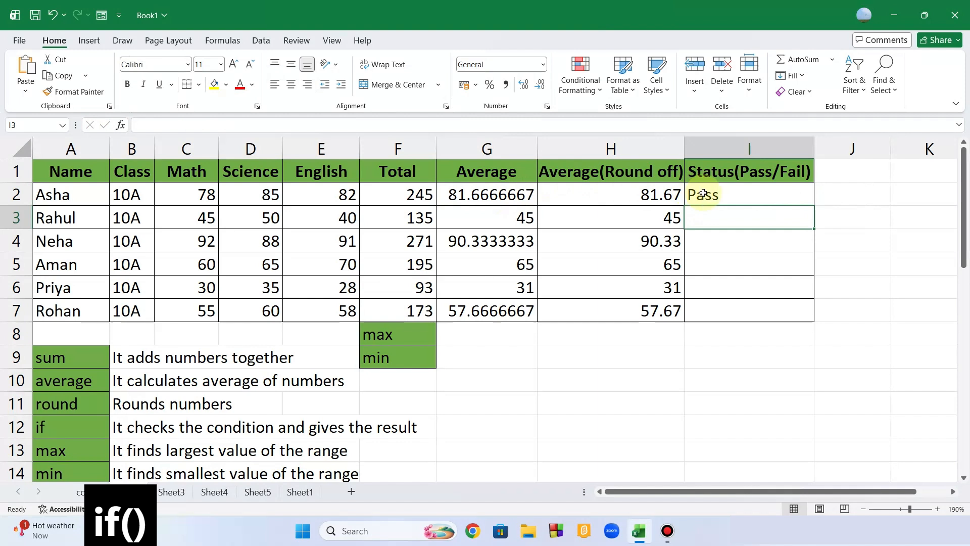
{"action": "left_click", "coordinate": [704, 191]}
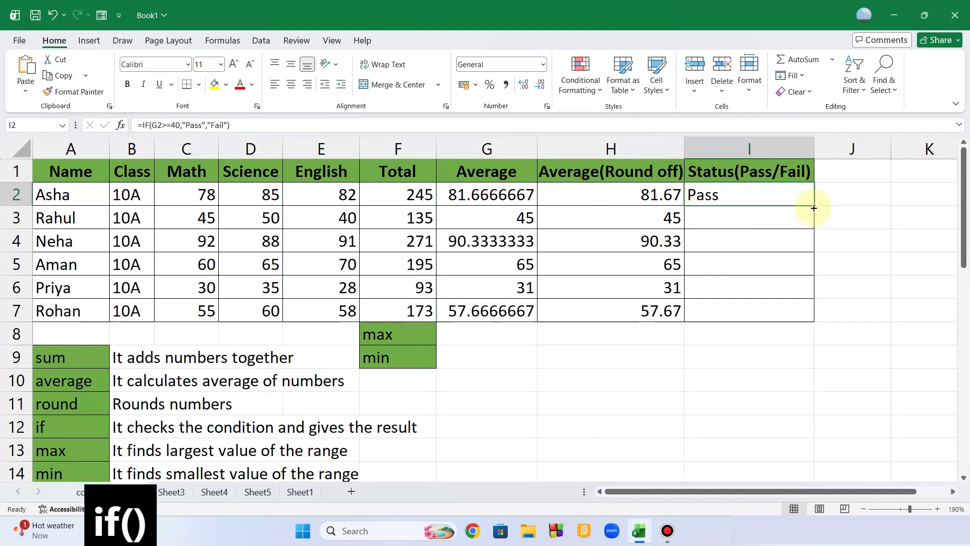
{"action": "left_click_drag", "start_coordinate": [814, 208], "coordinate": [814, 312]}
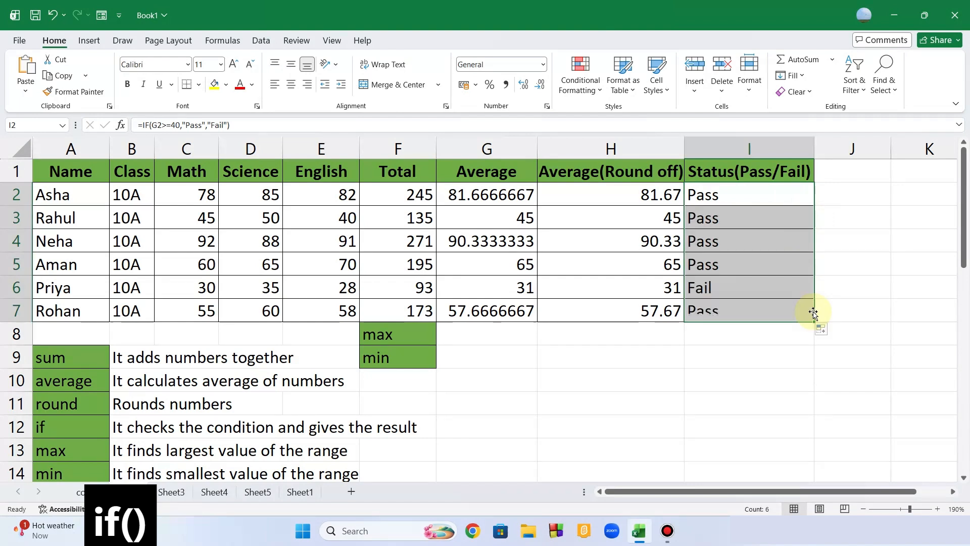
Inspect the copied IF formula in I6 to check which average cell it tests
{"action": "left_click", "coordinate": [755, 291]}
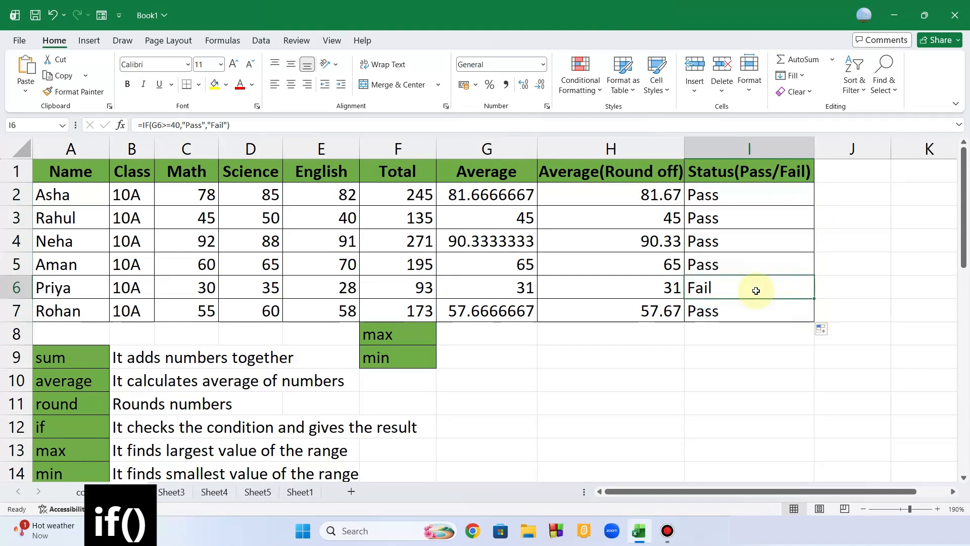
{"action": "double_click", "coordinate": [738, 285]}
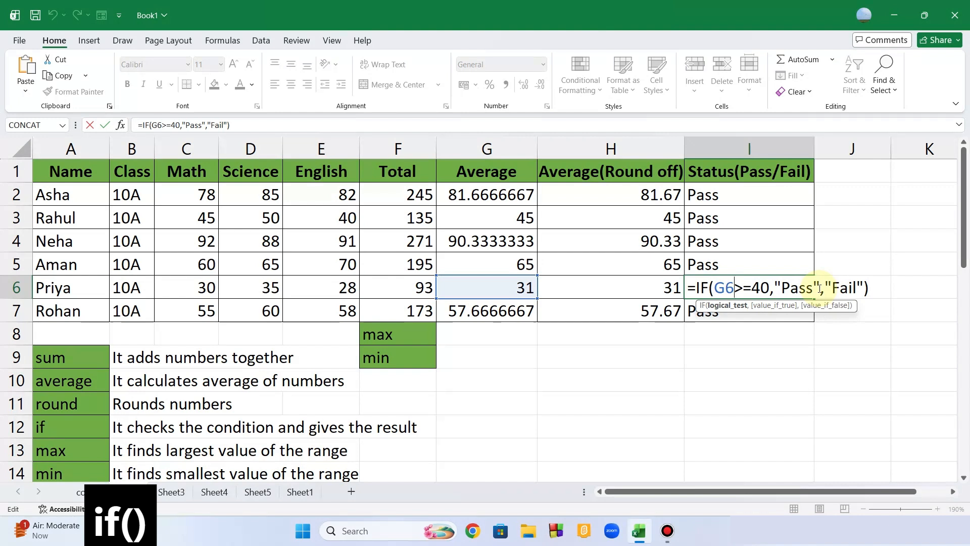
{"action": "key", "text": "Return"}
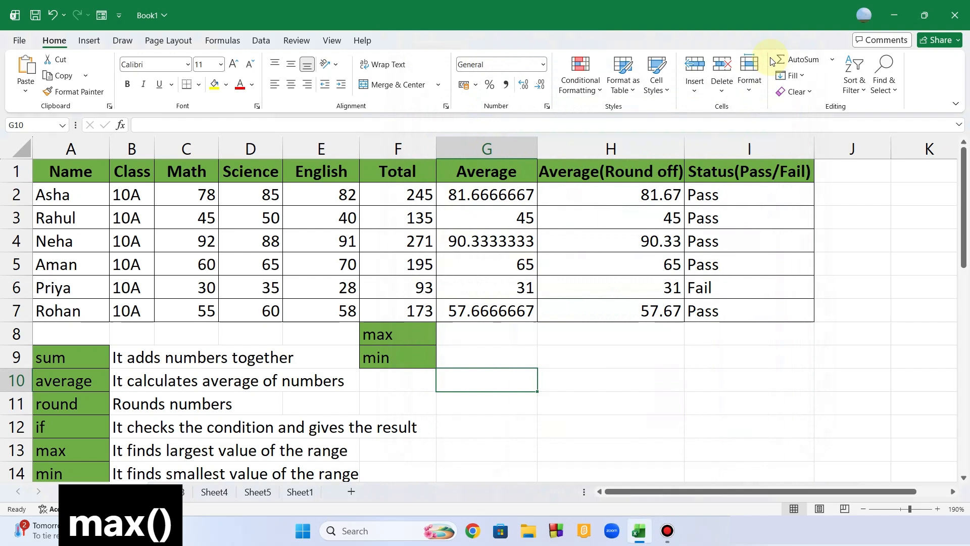
Enter =MAX(G2:G7) in cell G10 to find the highest value in the Average column
{"action": "type", "text": "=max"}
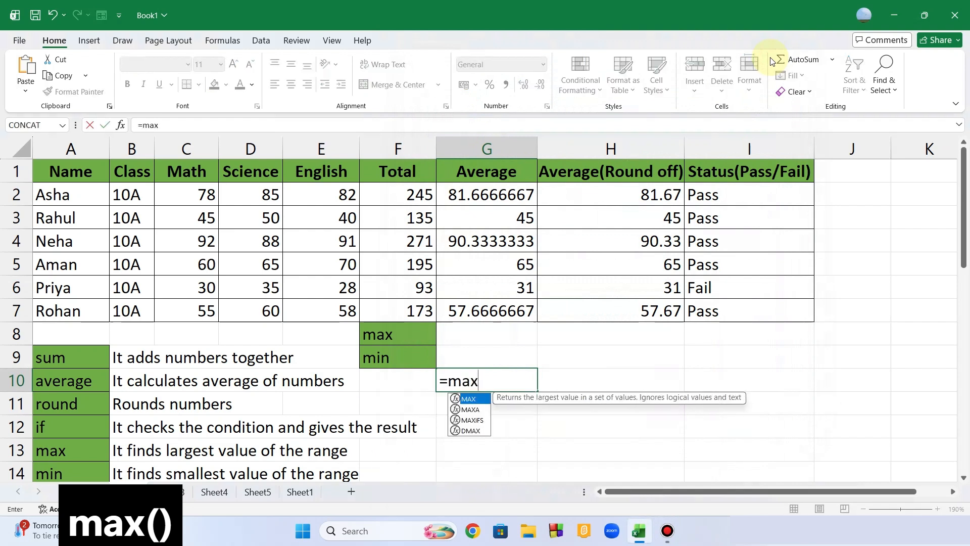
{"action": "type", "text": "("}
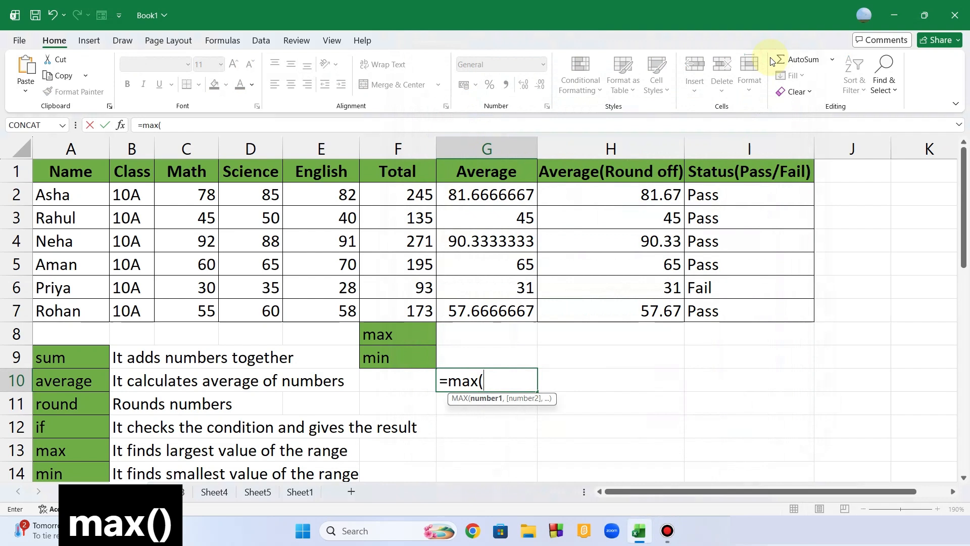
{"action": "left_click_drag", "start_coordinate": [520, 192], "coordinate": [516, 302]}
{"action": "type", "text": ")"}
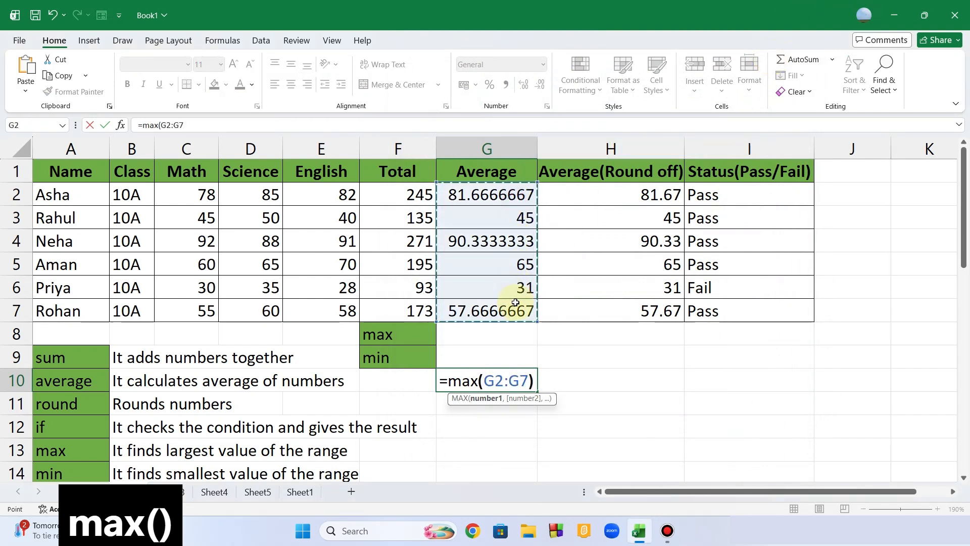
{"action": "key", "text": "Return"}
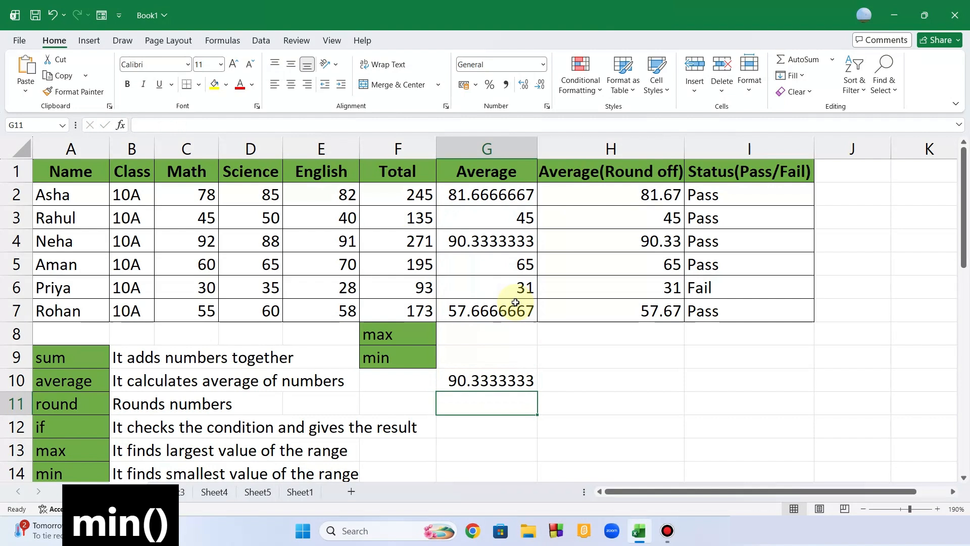
Enter =MIN(G2:G7) in cell G11 to find the lowest value in the Average column
{"action": "type", "text": "=min"}
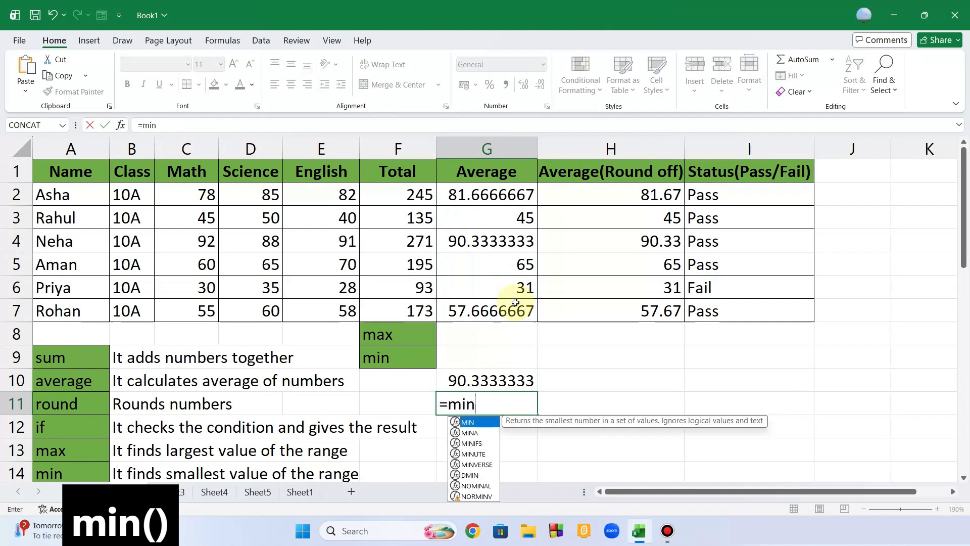
{"action": "type", "text": "("}
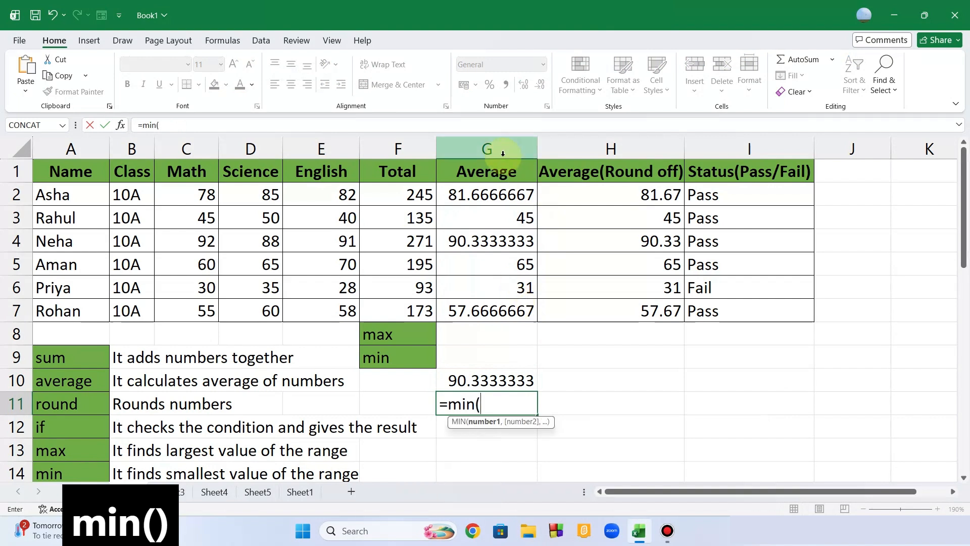
{"action": "left_click_drag", "start_coordinate": [515, 194], "coordinate": [521, 306]}
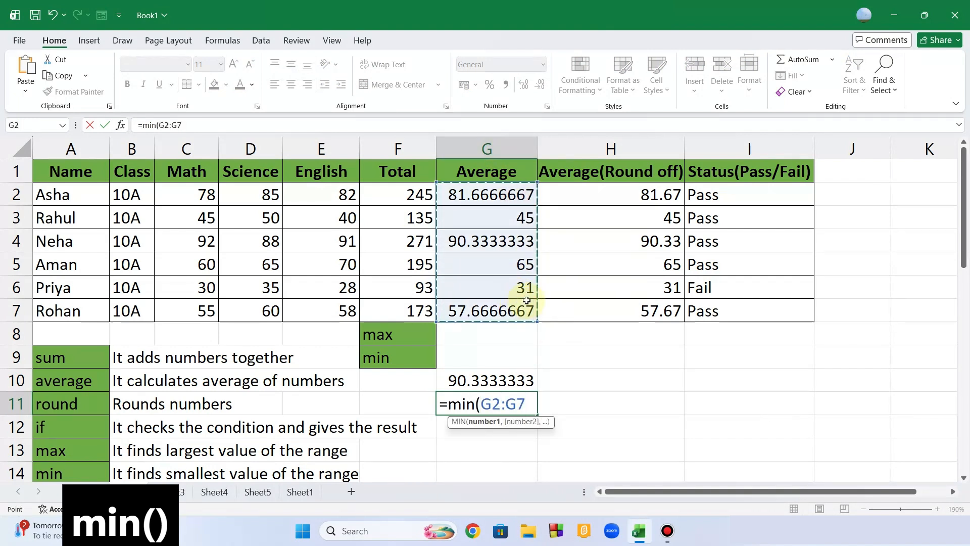
{"action": "type", "text": ")"}
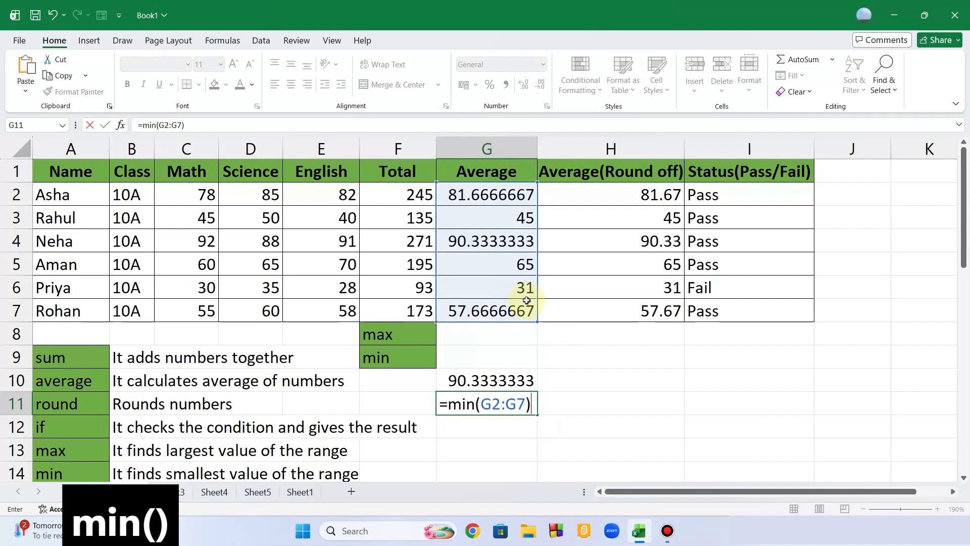
{"action": "key", "text": "Return"}
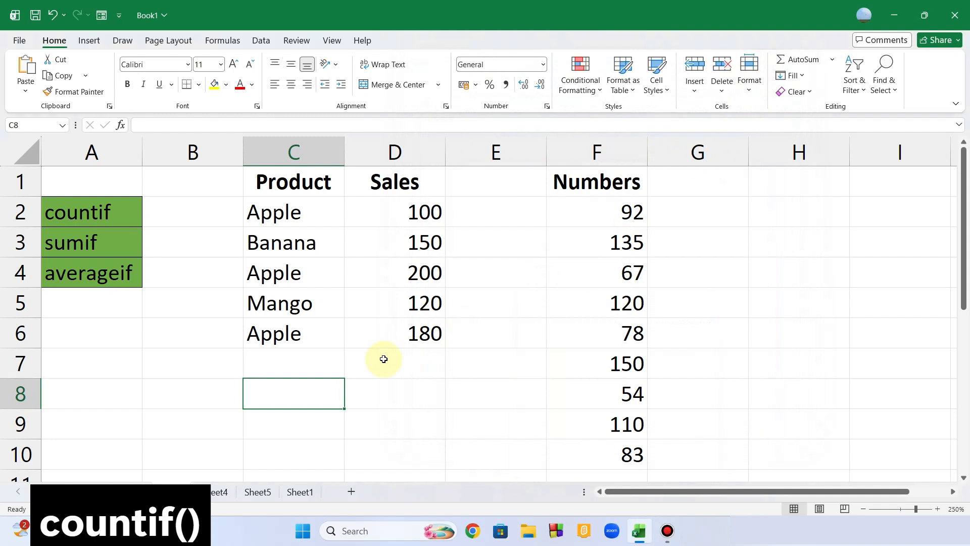
Enter =COUNTIF(C2:C6,"Apple") in C8 of the product sales sheet to count the Apple entries, and reselect the cell
{"action": "type", "text": "="}
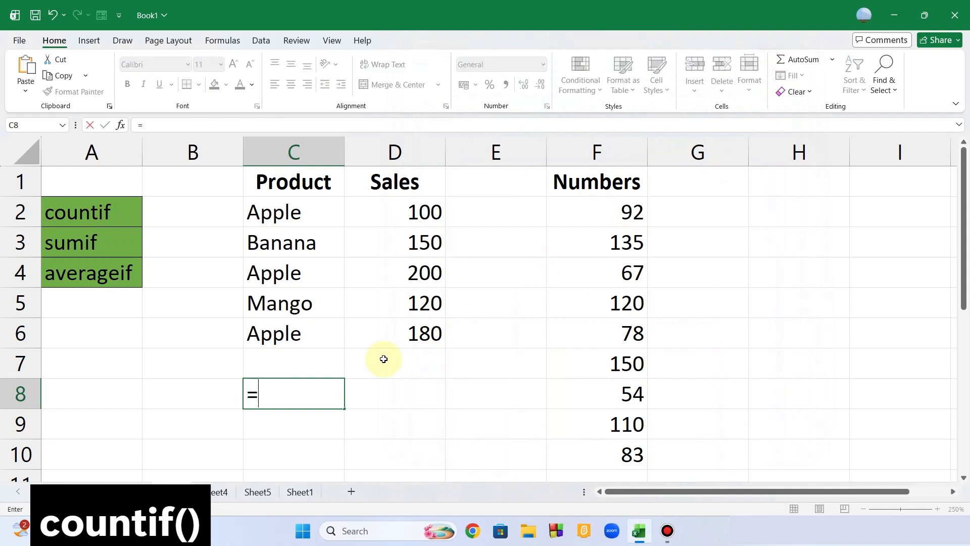
{"action": "type", "text": "countif("}
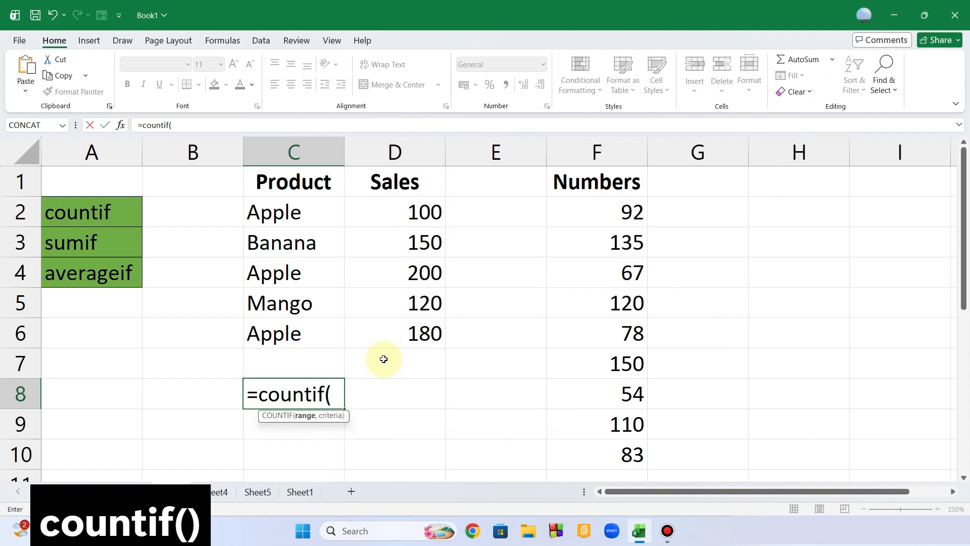
{"action": "left_click_drag", "start_coordinate": [313, 212], "coordinate": [313, 323]}
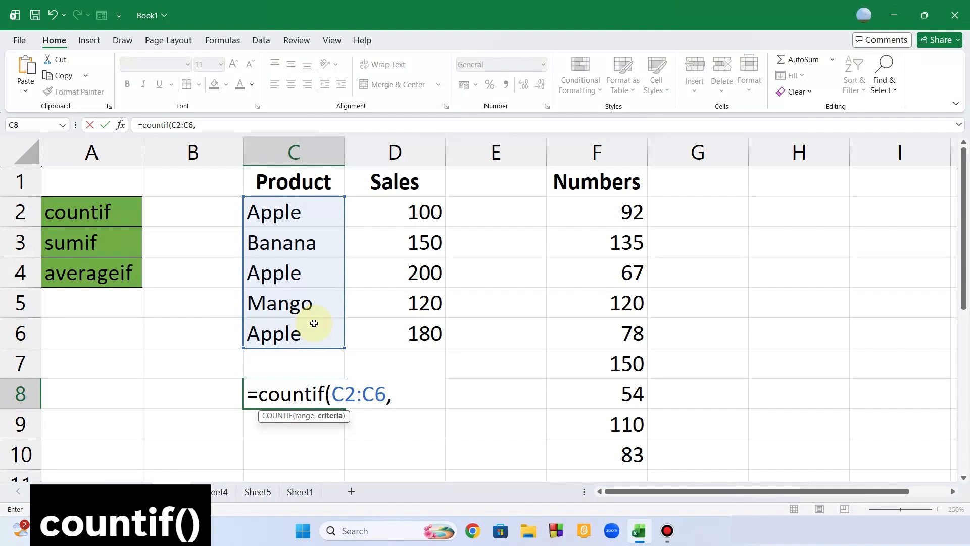
{"action": "type", "text": "\"Apple"}
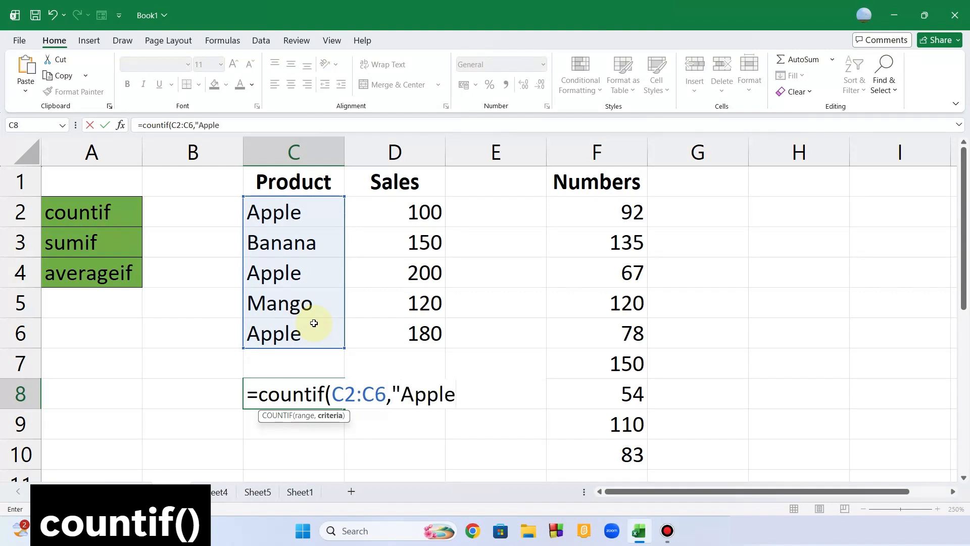
{"action": "type", "text": "\")"}
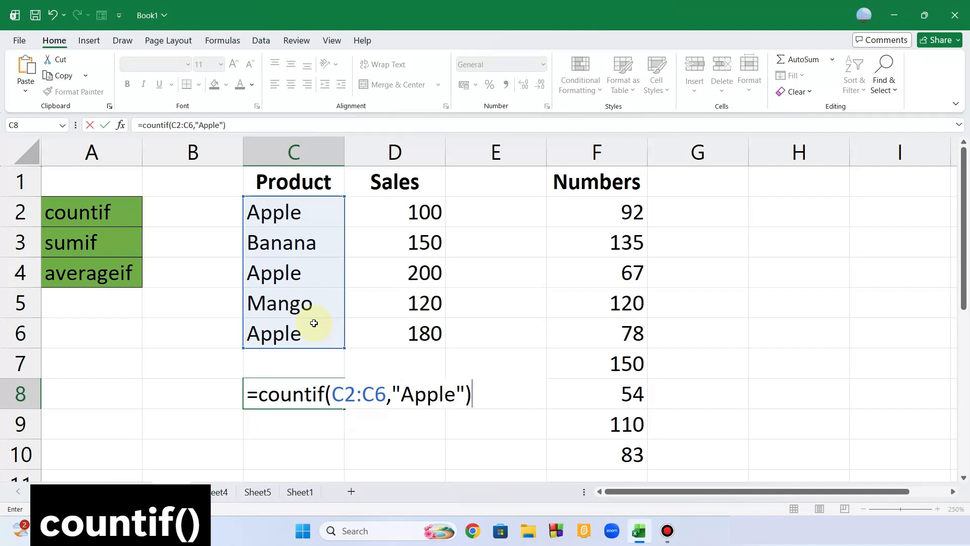
{"action": "key", "text": "Return"}
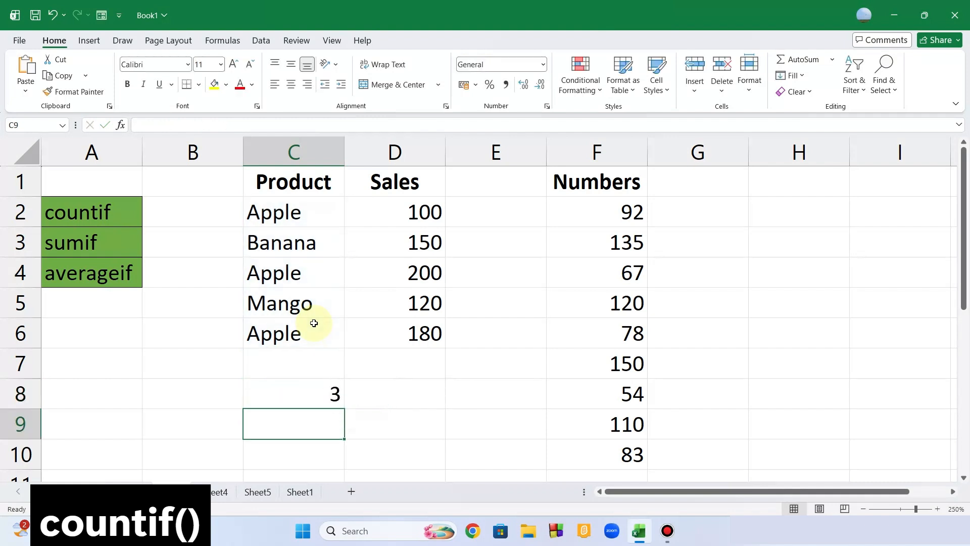
{"action": "left_click", "coordinate": [324, 388]}
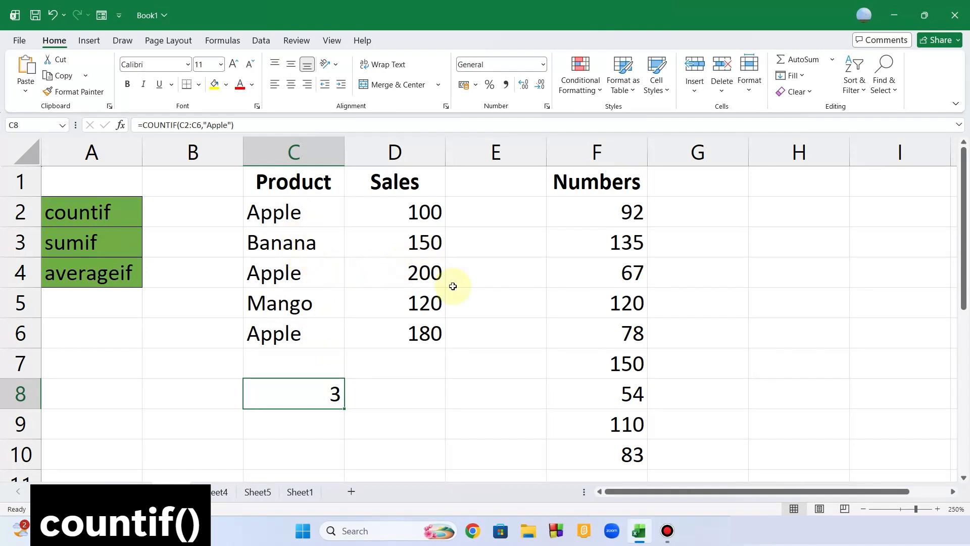
Enter =COUNTIF(F2:F10,">=100") in G4 to count the values in the Numbers column that are at least 100
{"action": "left_click", "coordinate": [697, 277]}
{"action": "left_click_drag", "start_coordinate": [614, 211], "coordinate": [636, 442]}
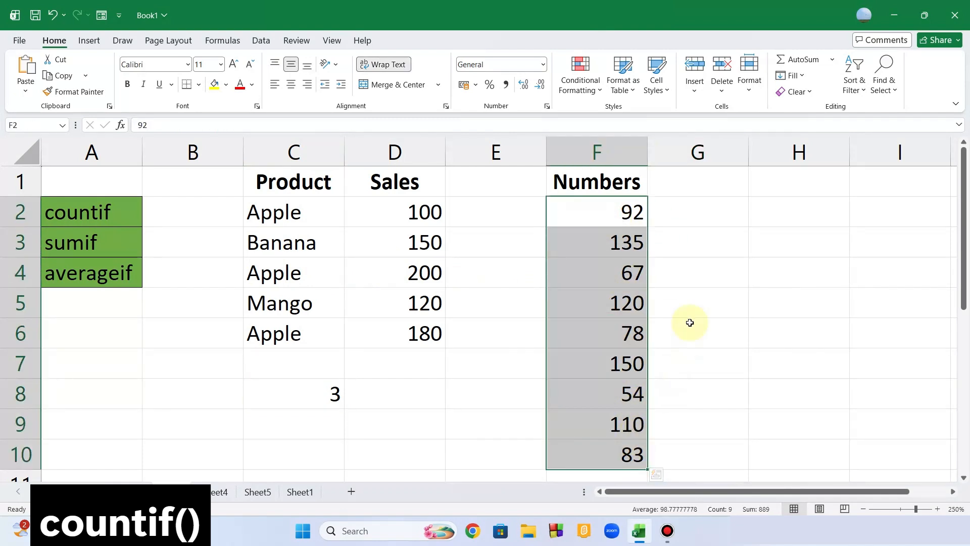
{"action": "left_click", "coordinate": [701, 279]}
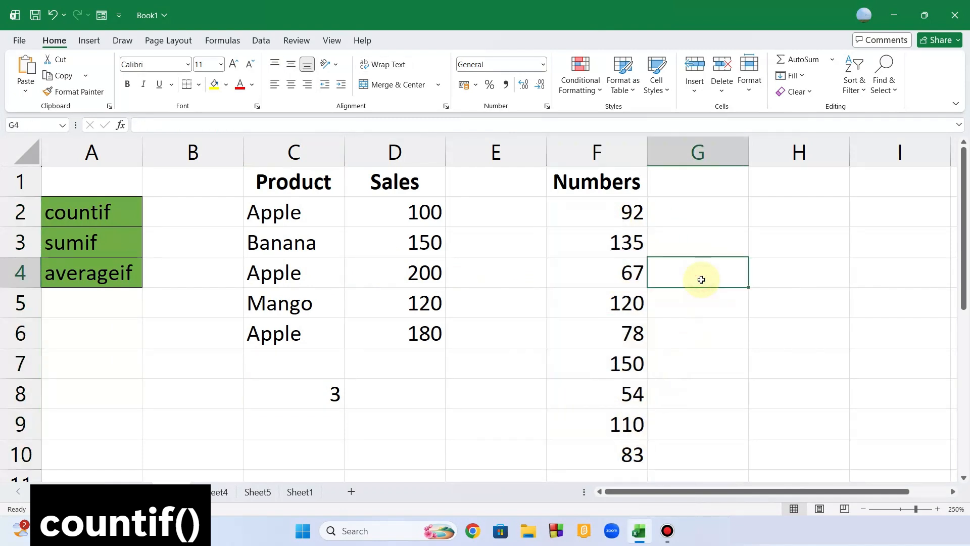
{"action": "type", "text": "=c"}
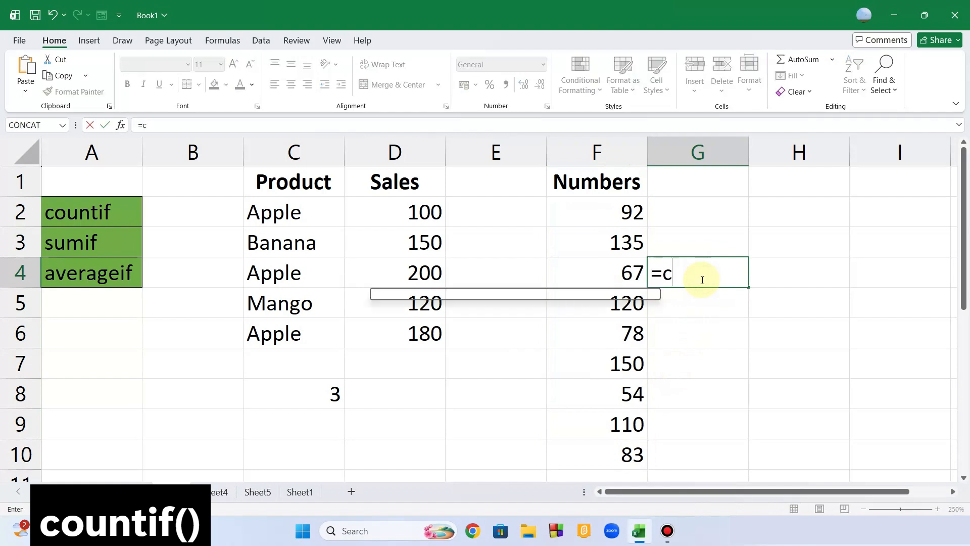
{"action": "type", "text": "ountif("}
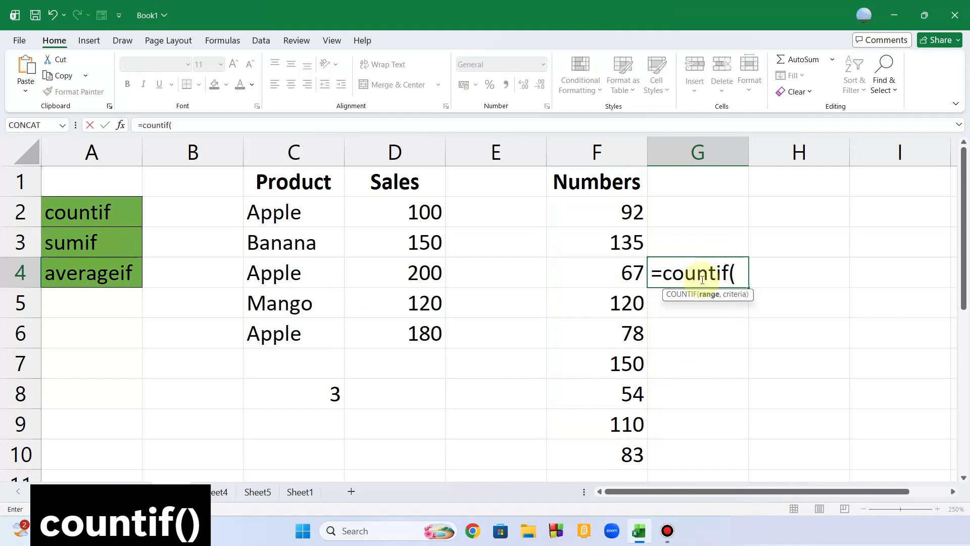
{"action": "left_click_drag", "start_coordinate": [620, 211], "coordinate": [638, 444]}
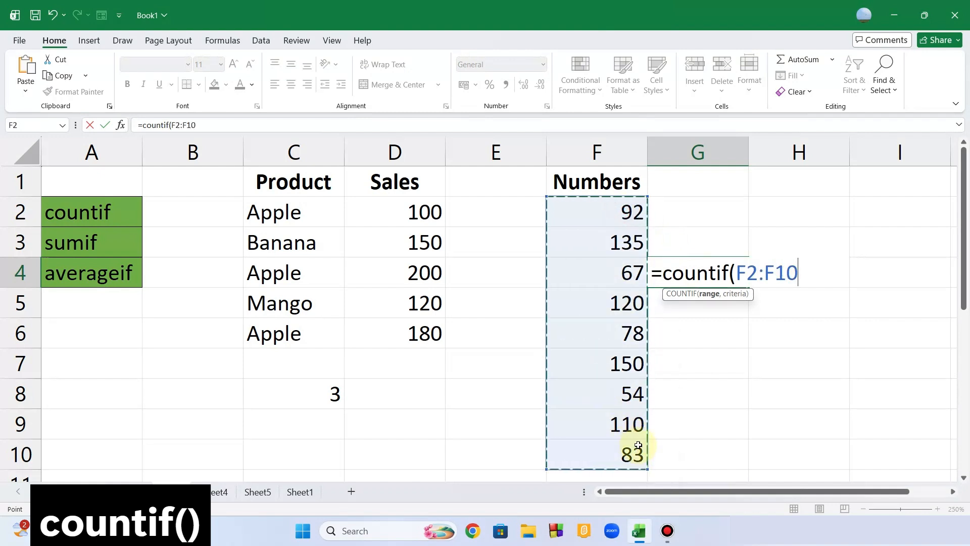
{"action": "type", "text": ","}
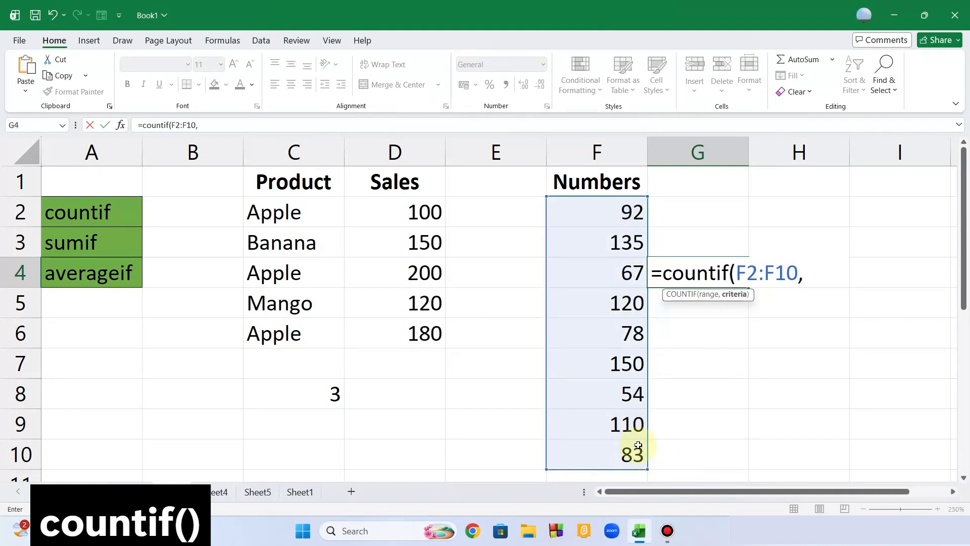
{"action": "type", "text": "\">=10"}
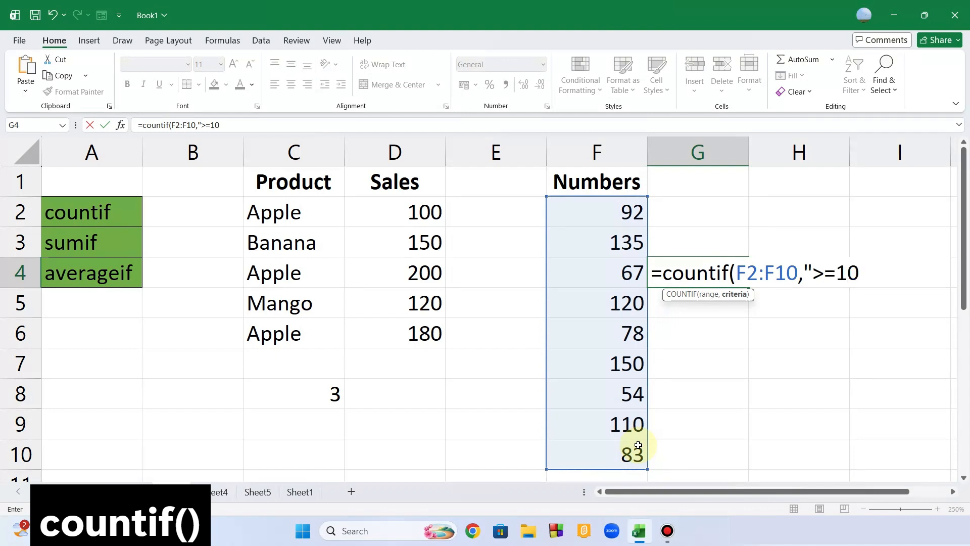
{"action": "type", "text": "0\")"}
{"action": "key", "text": "Return"}
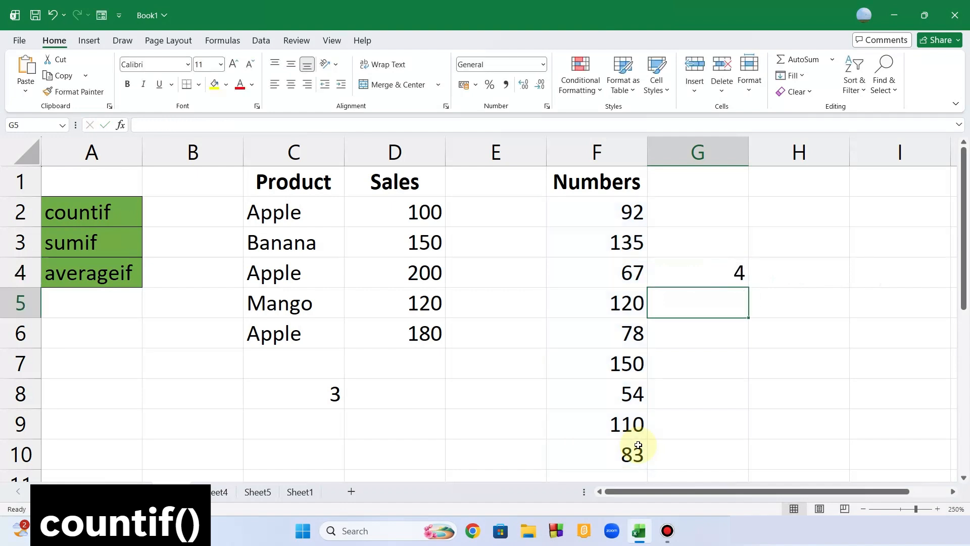
{"action": "left_click", "coordinate": [634, 422]}
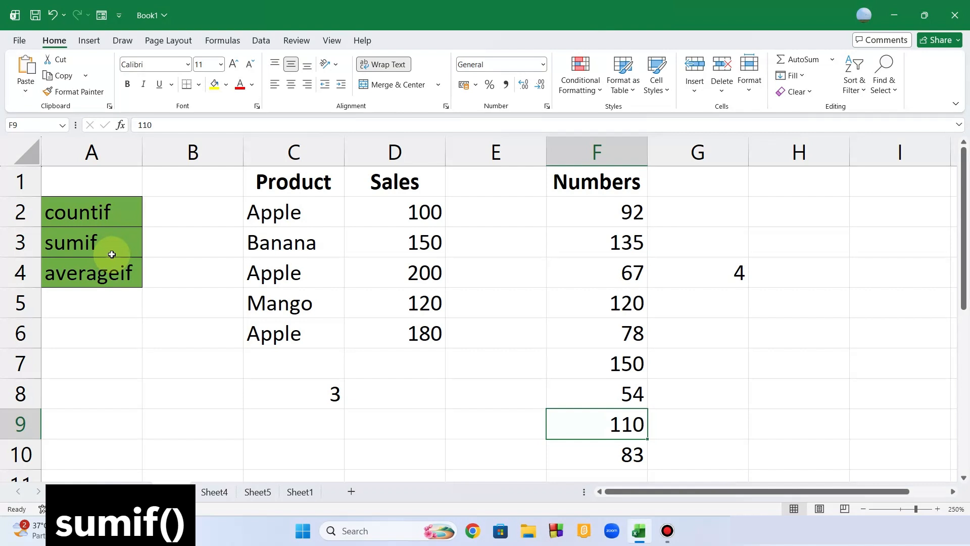
Enter =SUMIF(F2:F10,">=100") in G5 to add up the values in the Numbers column that are at least 100
{"action": "left_click", "coordinate": [684, 299]}
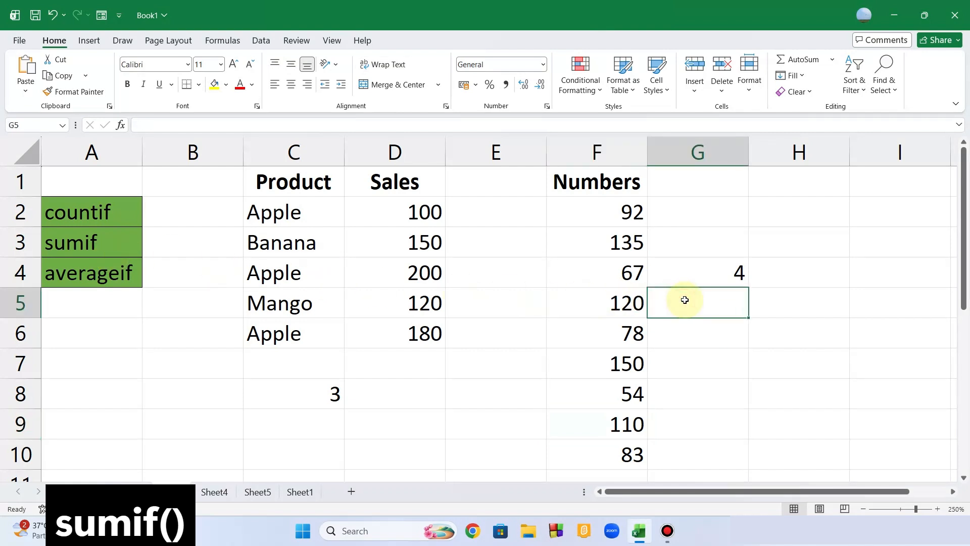
{"action": "type", "text": "=sumif("}
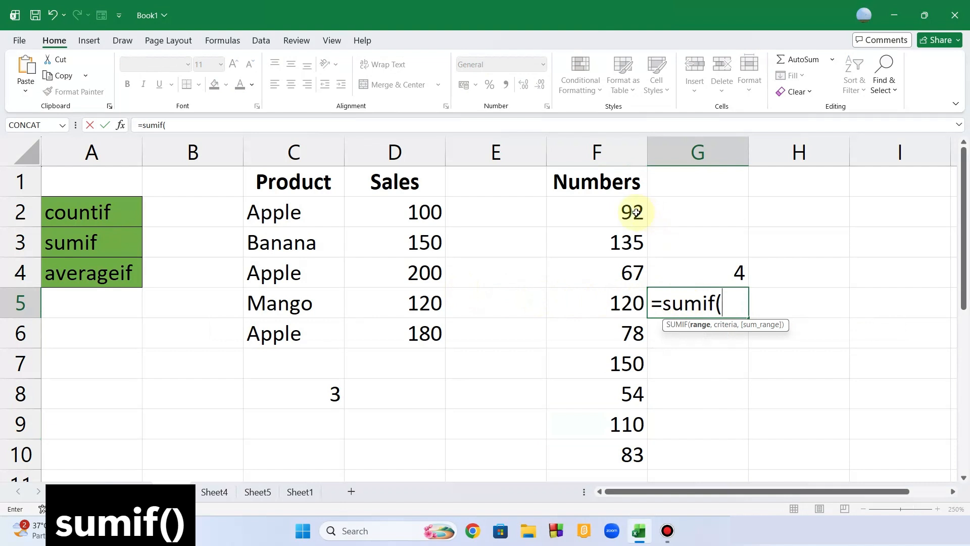
{"action": "left_click_drag", "start_coordinate": [631, 211], "coordinate": [641, 446]}
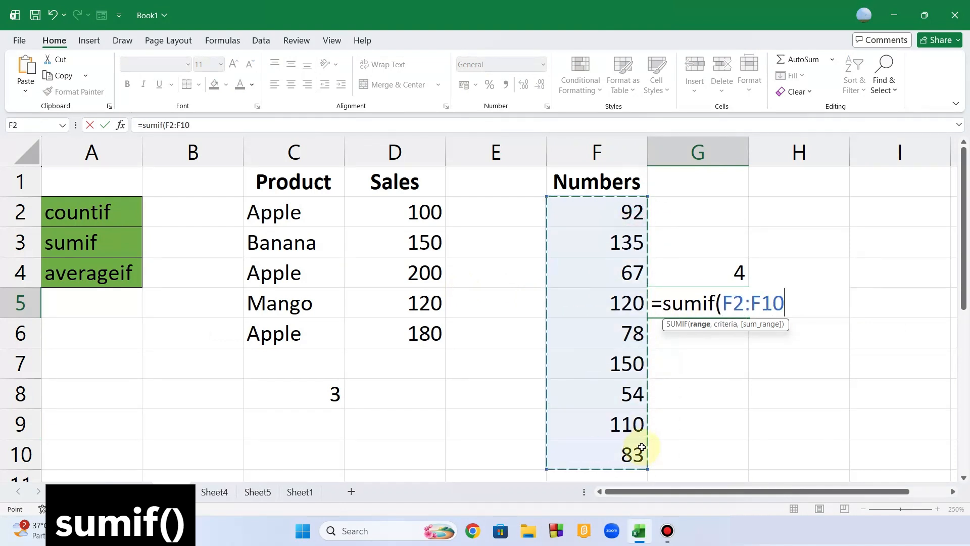
{"action": "type", "text": ",\""}
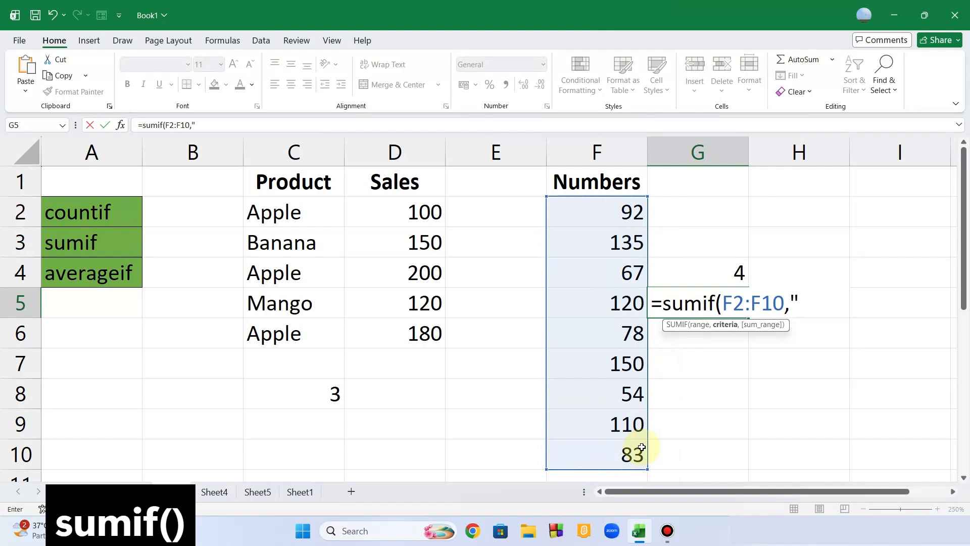
{"action": "type", "text": ">=100"}
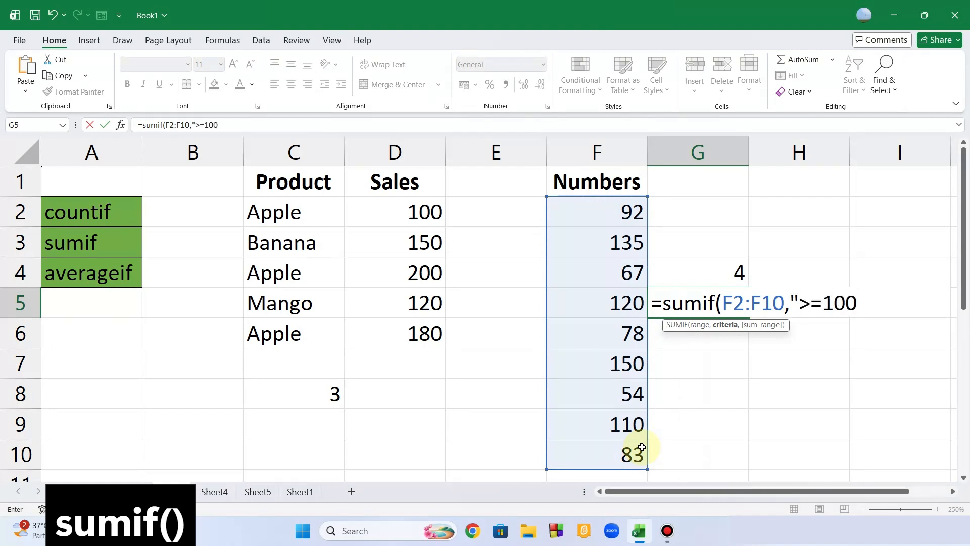
{"action": "type", "text": "\")"}
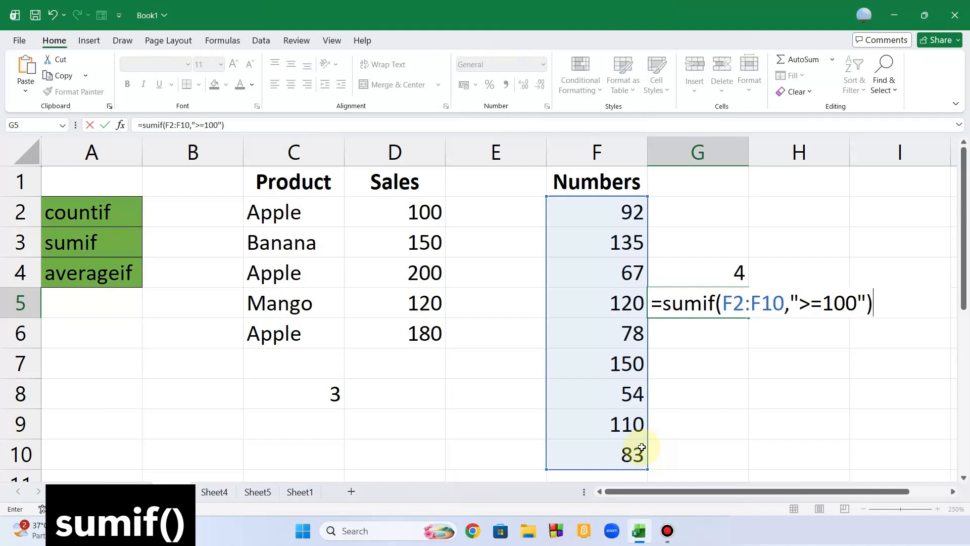
{"action": "key", "text": "Return"}
List the numbers 135, 120, 150 and 110 in cells E4 to E7 as a manual check of the SUMIF
{"action": "left_click", "coordinate": [513, 274]}
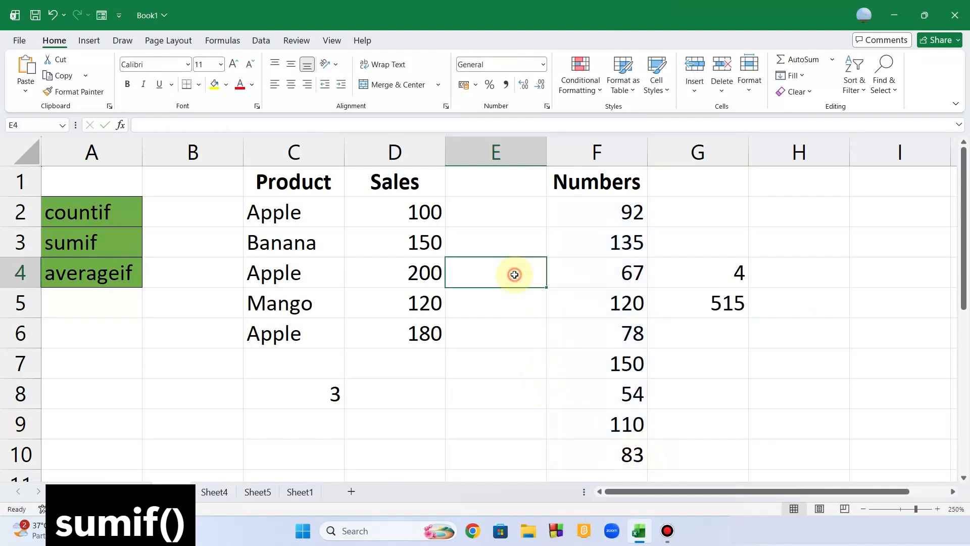
{"action": "type", "text": "135"}
{"action": "key", "text": "Return"}
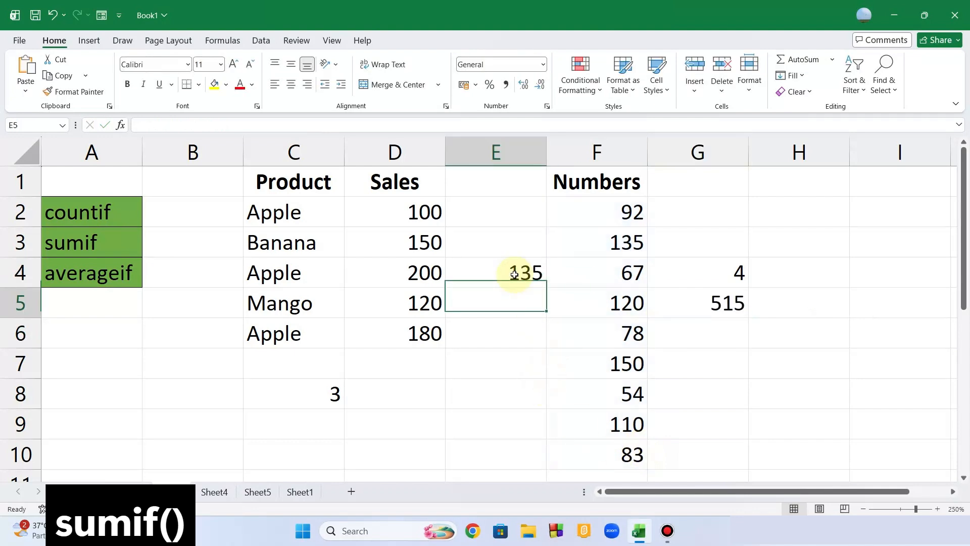
{"action": "type", "text": "12"}
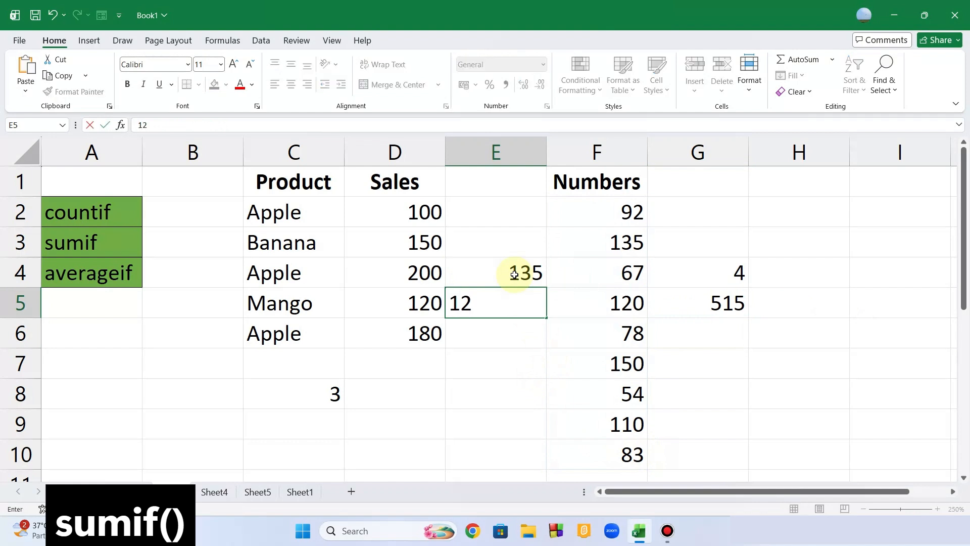
{"action": "type", "text": "0"}
{"action": "key", "text": "Return"}
{"action": "type", "text": "150"}
{"action": "key", "text": "Return"}
{"action": "type", "text": "110"}
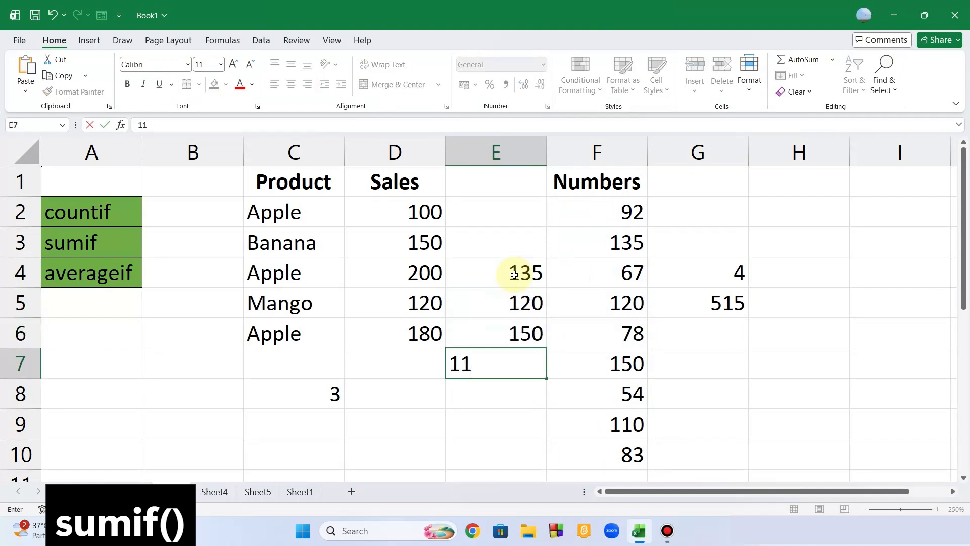
{"action": "key", "text": "Return"}
Enter =SUM(E4:E7) in E8 to total the manually listed numbers
{"action": "type", "text": "=sum("}
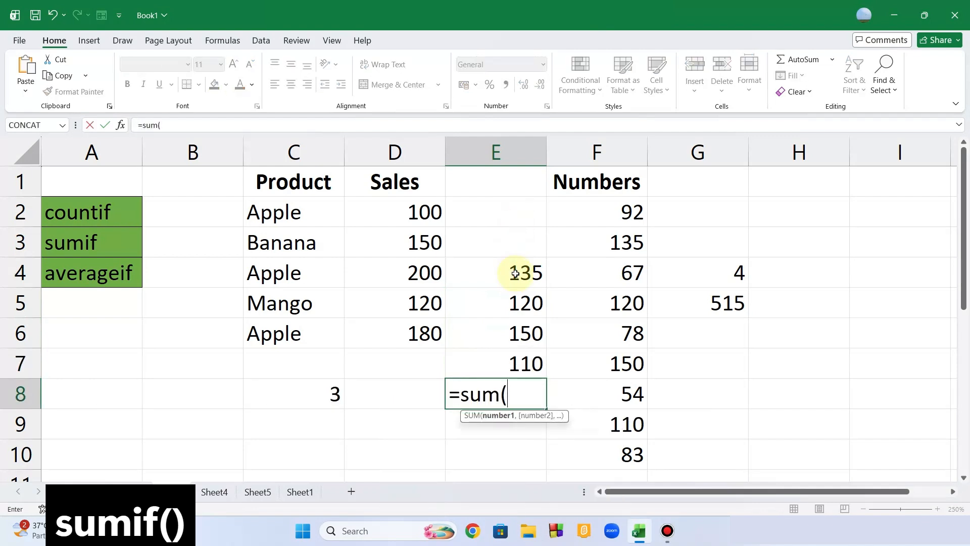
{"action": "left_click_drag", "start_coordinate": [515, 274], "coordinate": [515, 360]}
{"action": "type", "text": ")"}
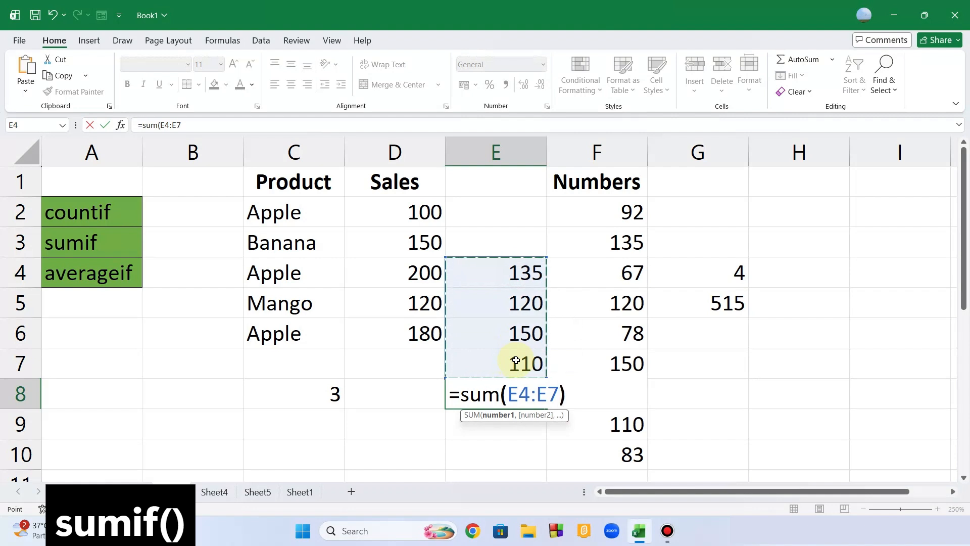
{"action": "key", "text": "Return"}
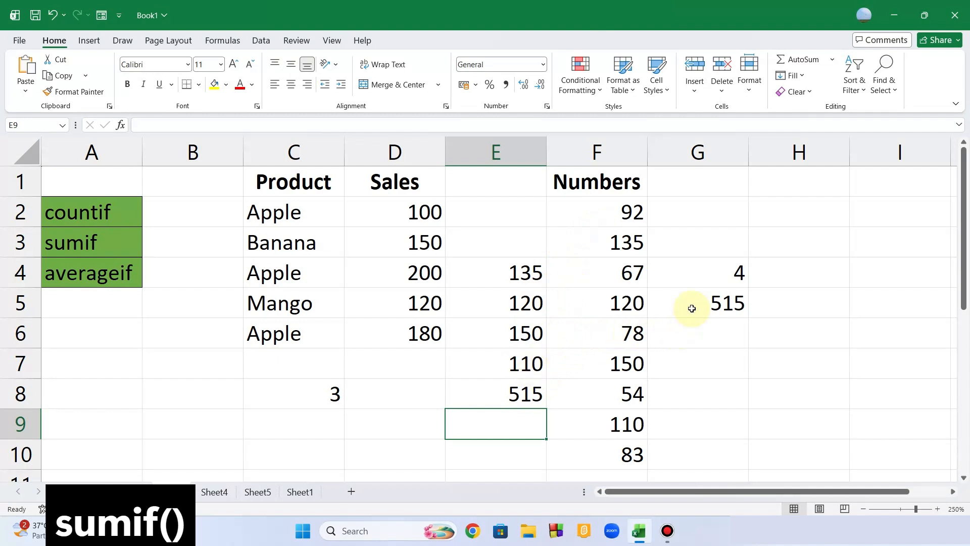
Review the SUMIF formula in G5 without changing it
{"action": "left_click", "coordinate": [691, 308]}
{"action": "key", "text": "F2"}
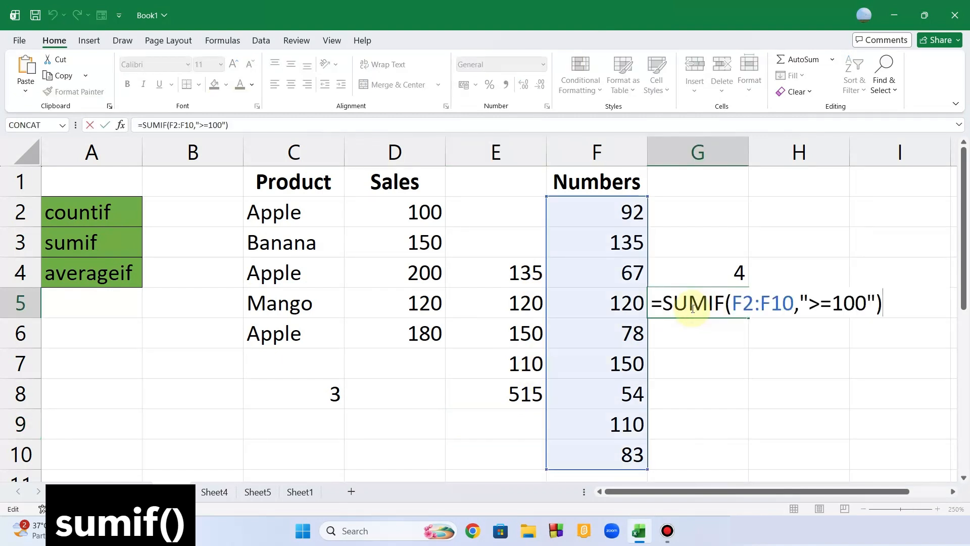
{"action": "key", "text": "Return"}
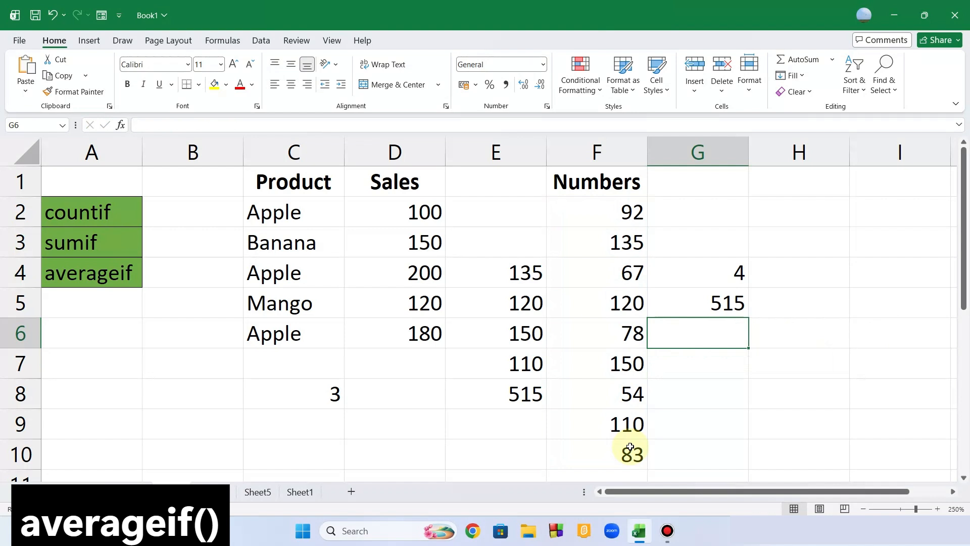
Enter =AVERAGEIF(F2:F10,">=100") in G6 to average the values in the Numbers column that are at least 100
{"action": "type", "text": "=avera"}
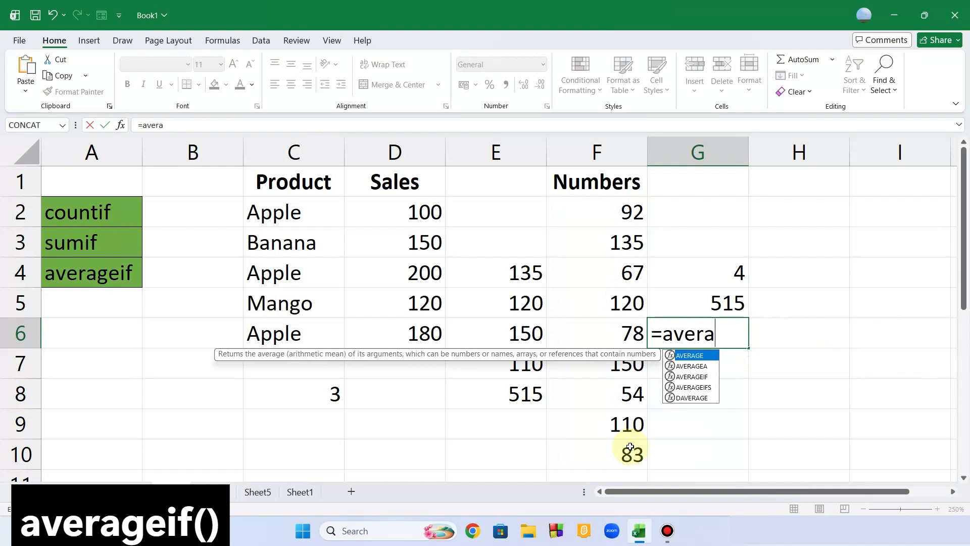
{"action": "type", "text": "geif("}
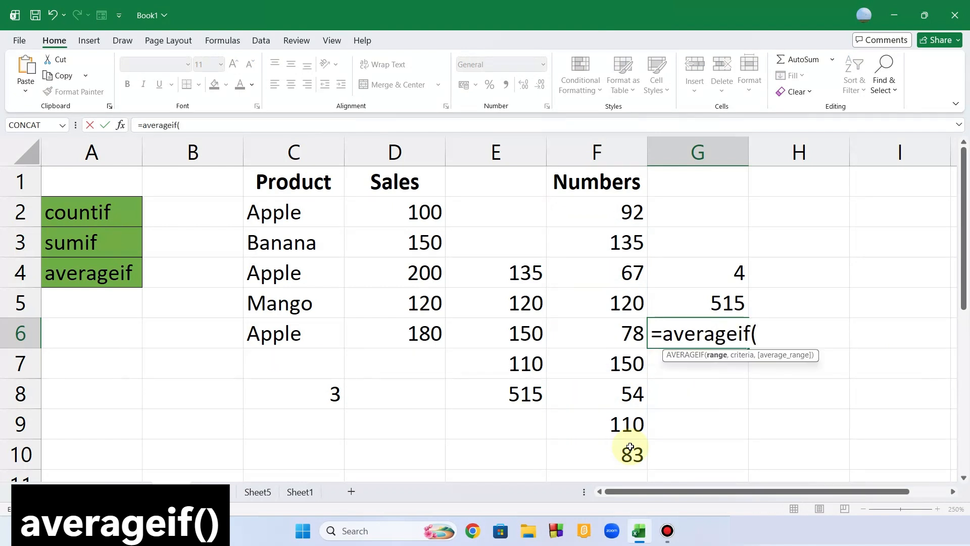
{"action": "left_click_drag", "start_coordinate": [632, 216], "coordinate": [633, 448]}
{"action": "type", "text": ","}
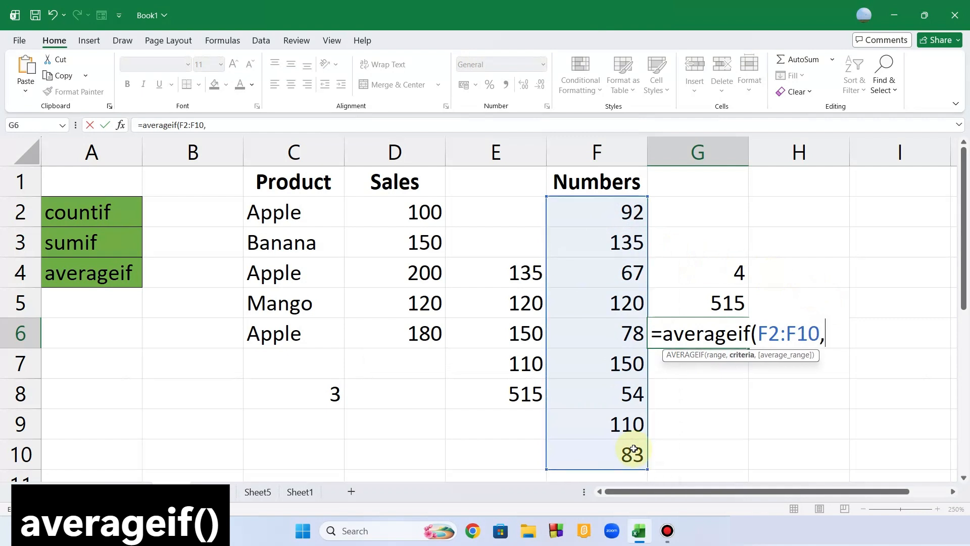
{"action": "type", "text": "\">=100"}
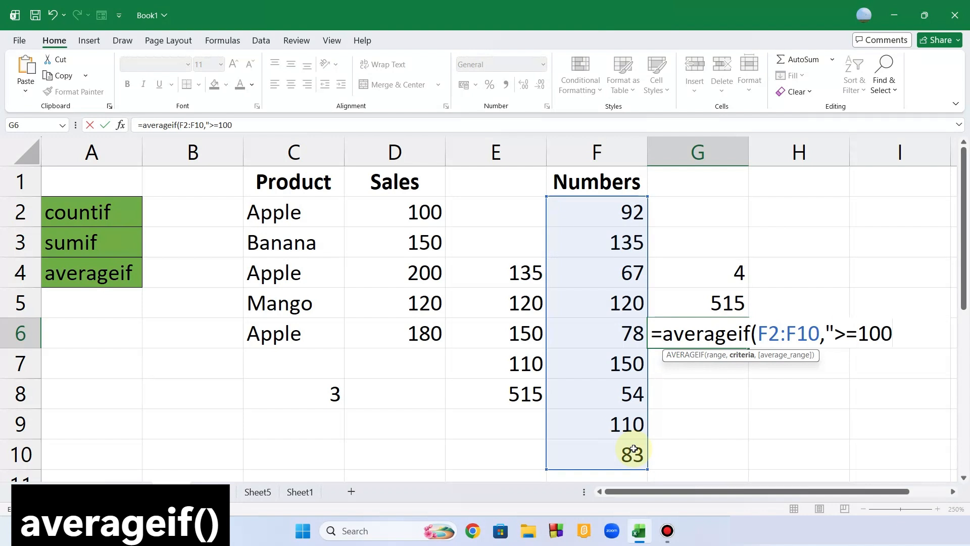
{"action": "type", "text": "\")"}
{"action": "key", "text": "Return"}
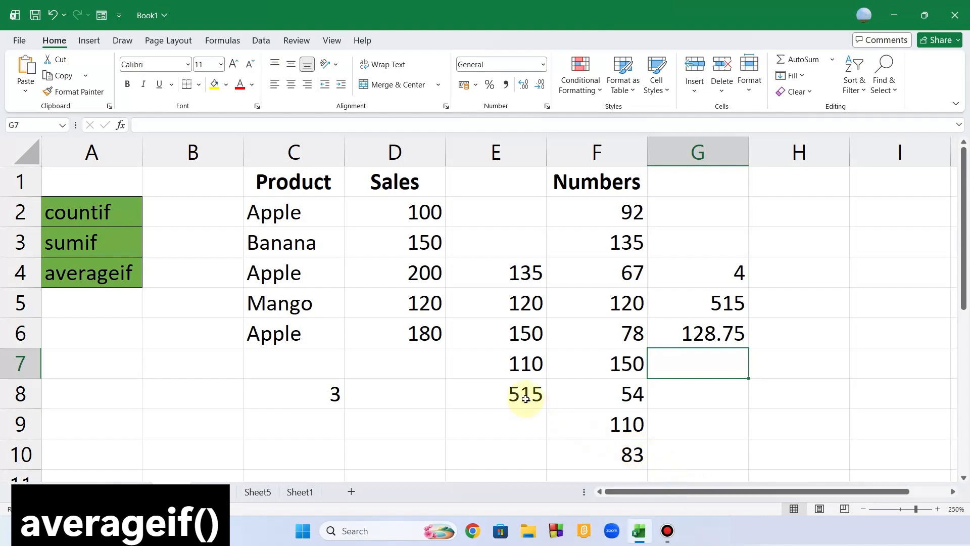
Replace the total in E8 with =AVERAGE(E4:E7) as a manual check of the AVERAGEIF
{"action": "left_click", "coordinate": [520, 394]}
{"action": "left_click_drag", "start_coordinate": [520, 272], "coordinate": [526, 367]}
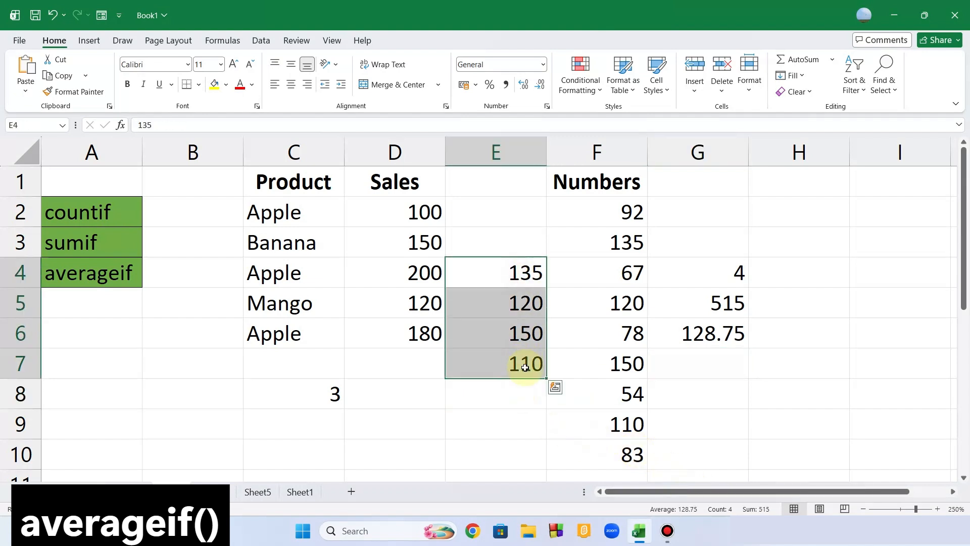
{"action": "left_click", "coordinate": [521, 386]}
{"action": "type", "text": "=a"}
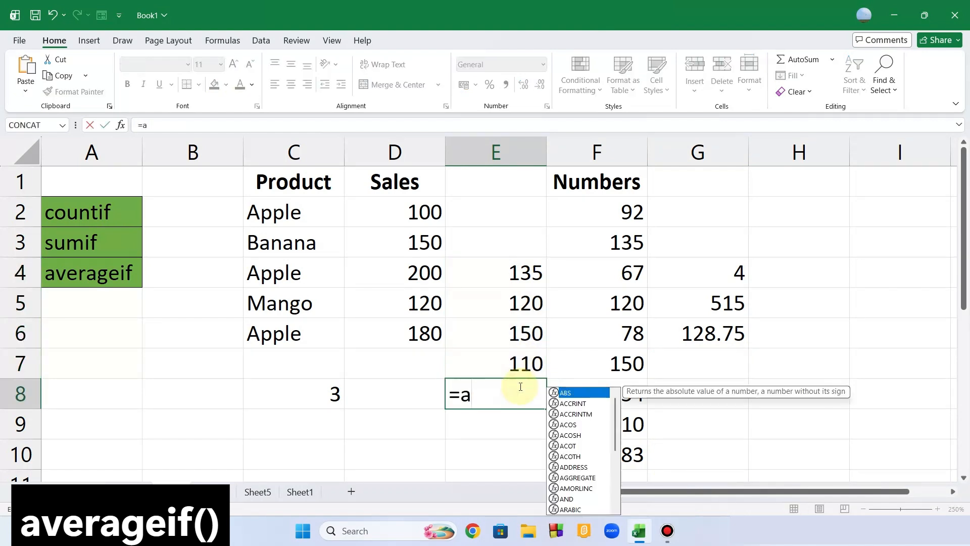
{"action": "type", "text": "verage"}
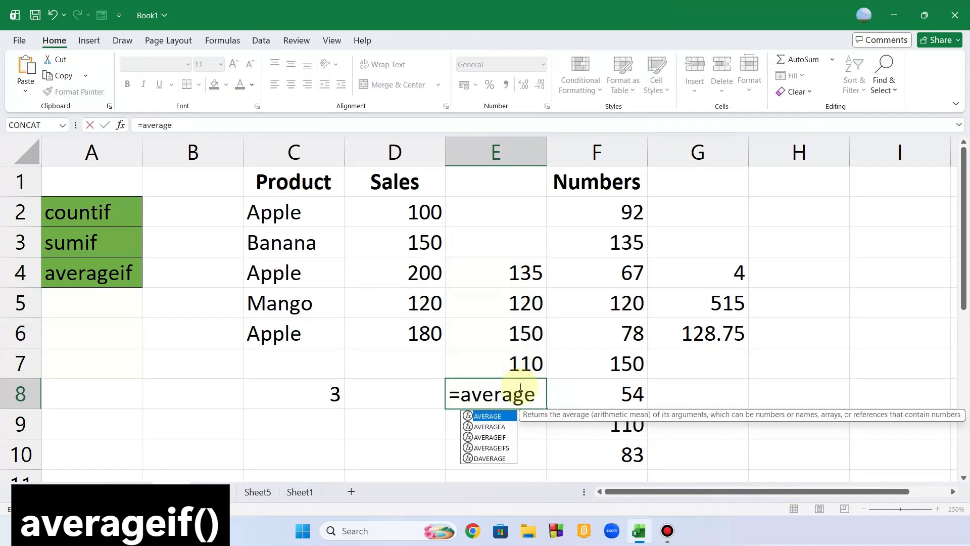
{"action": "type", "text": "("}
{"action": "left_click_drag", "start_coordinate": [517, 278], "coordinate": [519, 355]}
{"action": "type", "text": ")"}
{"action": "key", "text": "Return"}
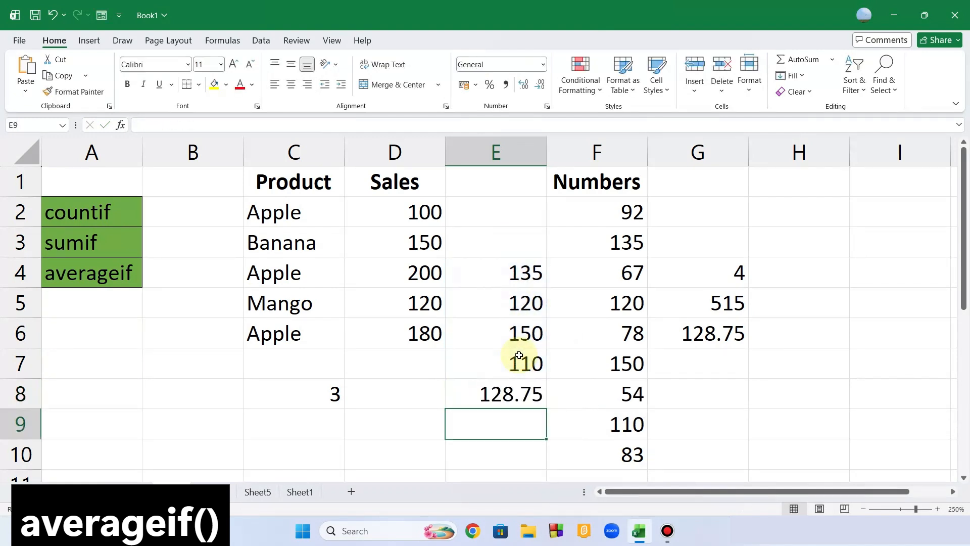
Clear the manual check values and their average from cells E4 to E8
{"action": "left_click_drag", "start_coordinate": [498, 273], "coordinate": [510, 389]}
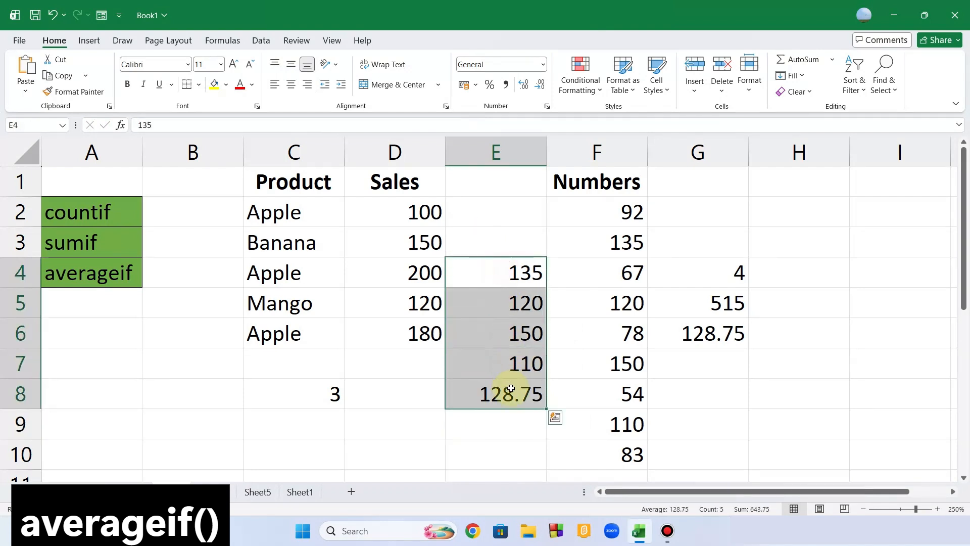
{"action": "key", "text": "Delete"}
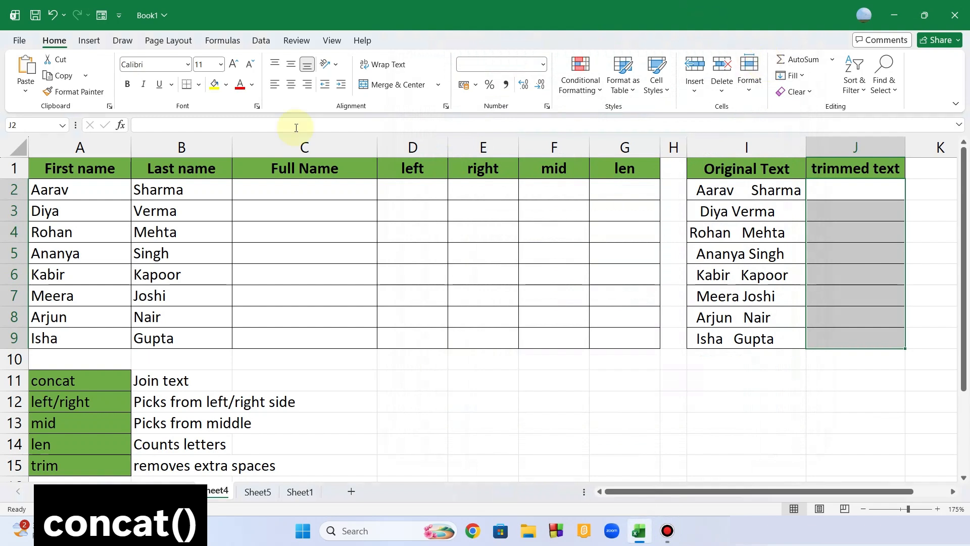
On Sheet4, enter =CONCAT(A2,B2) in C2 to join the first and last name without a space
{"action": "left_click", "coordinate": [209, 194]}
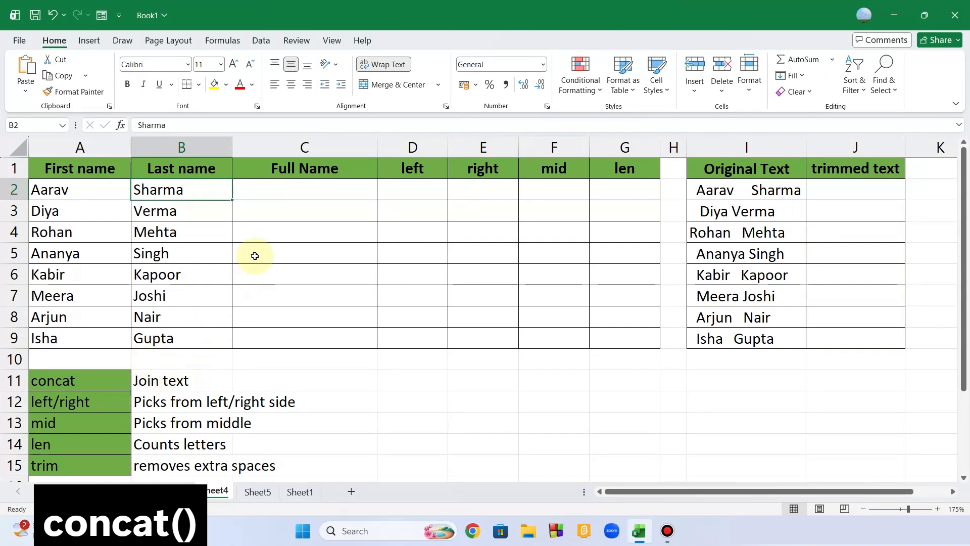
{"action": "left_click", "coordinate": [266, 187]}
{"action": "type", "text": "=c"}
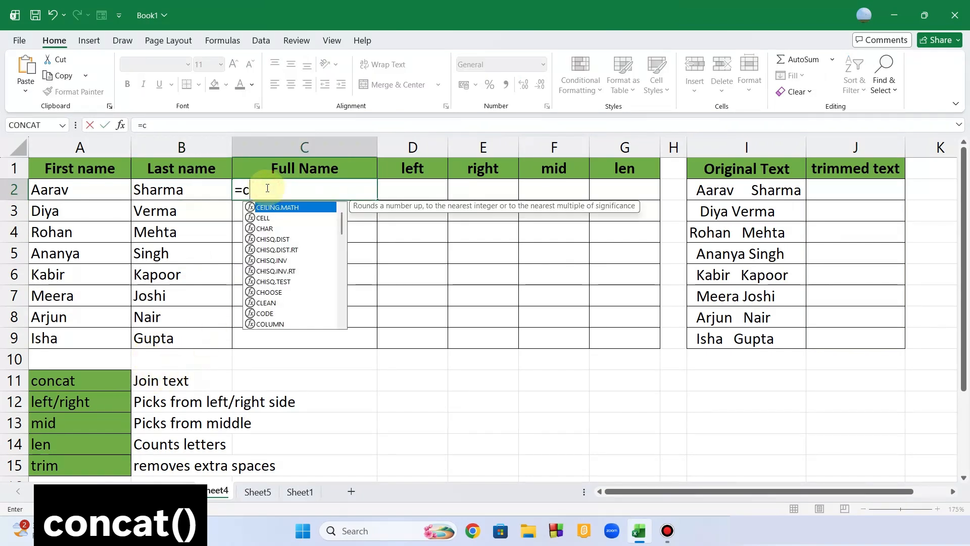
{"action": "type", "text": "oncat("}
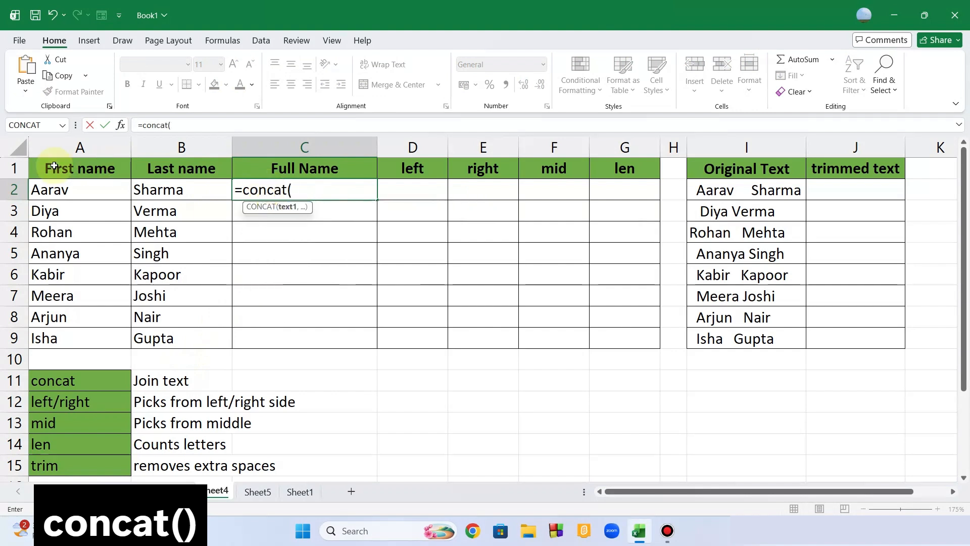
{"action": "left_click", "coordinate": [56, 190]}
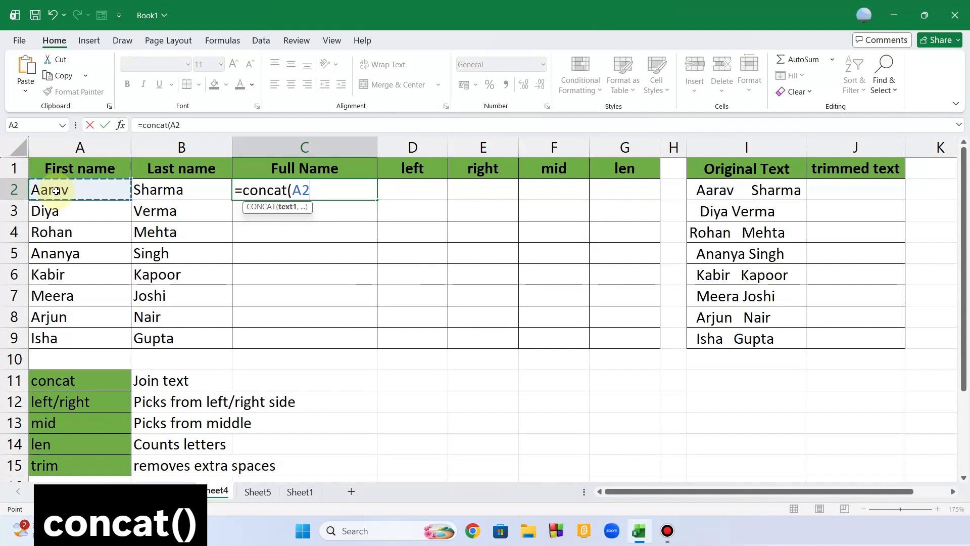
{"action": "type", "text": ","}
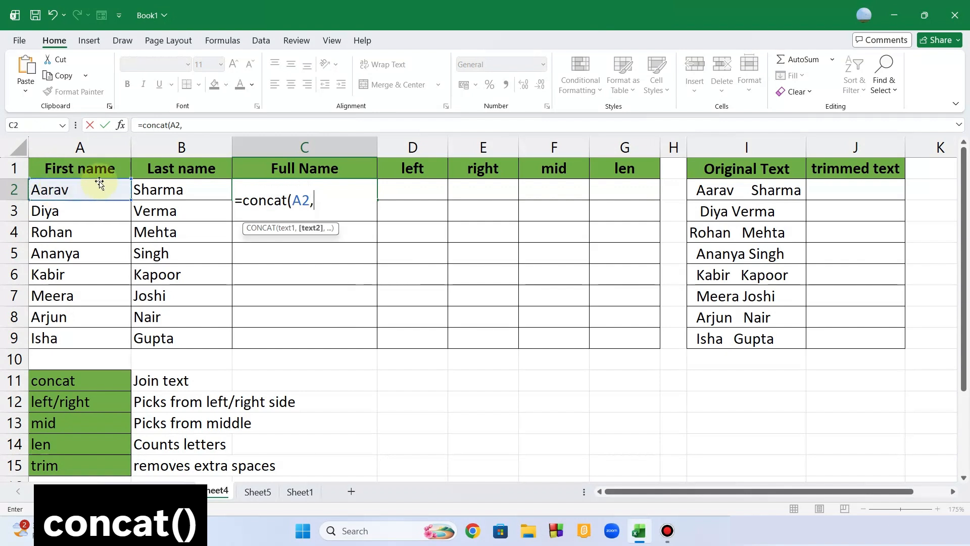
{"action": "left_click", "coordinate": [187, 189]}
{"action": "type", "text": ")"}
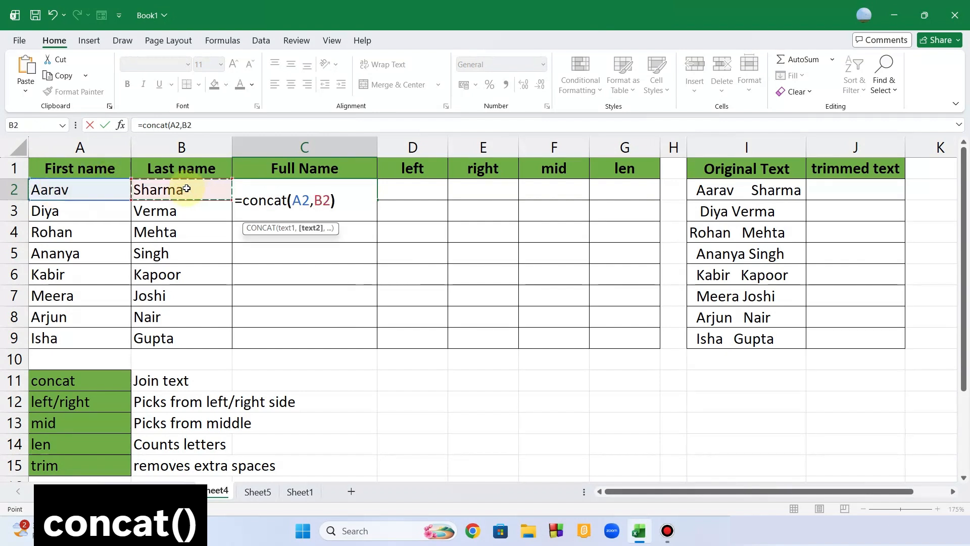
{"action": "key", "text": "Return"}
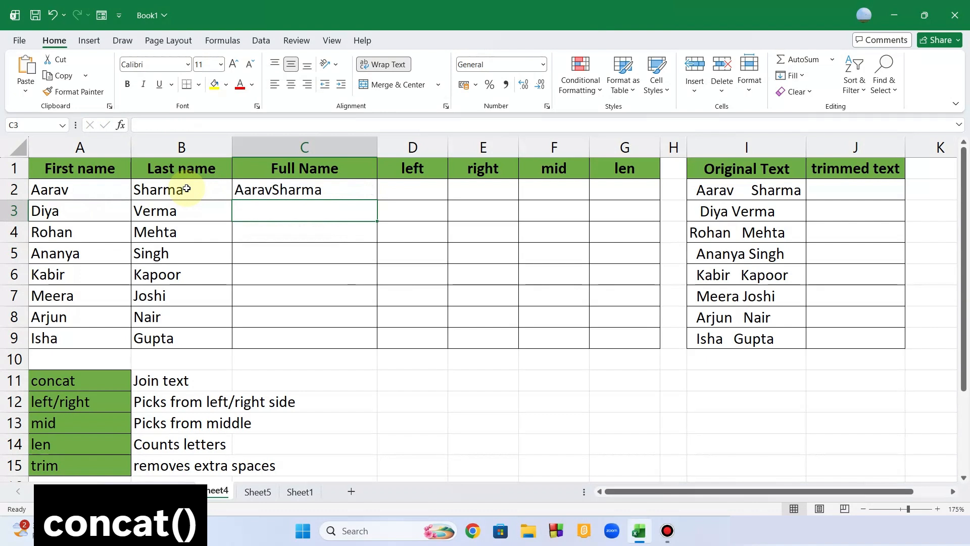
Replace the formula in C2 with =CONCAT(A2," ",B2) to put a space between the names, and fill it down to C9
{"action": "left_click", "coordinate": [269, 192]}
{"action": "double_click", "coordinate": [270, 192]}
{"action": "type", "text": "=co"}
{"action": "type", "text": "ncat("}
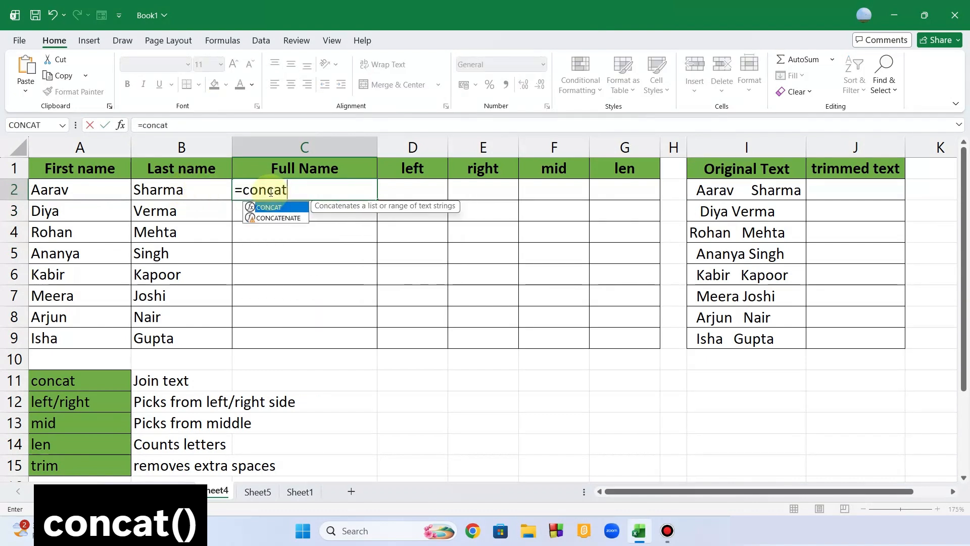
{"action": "left_click", "coordinate": [60, 188]}
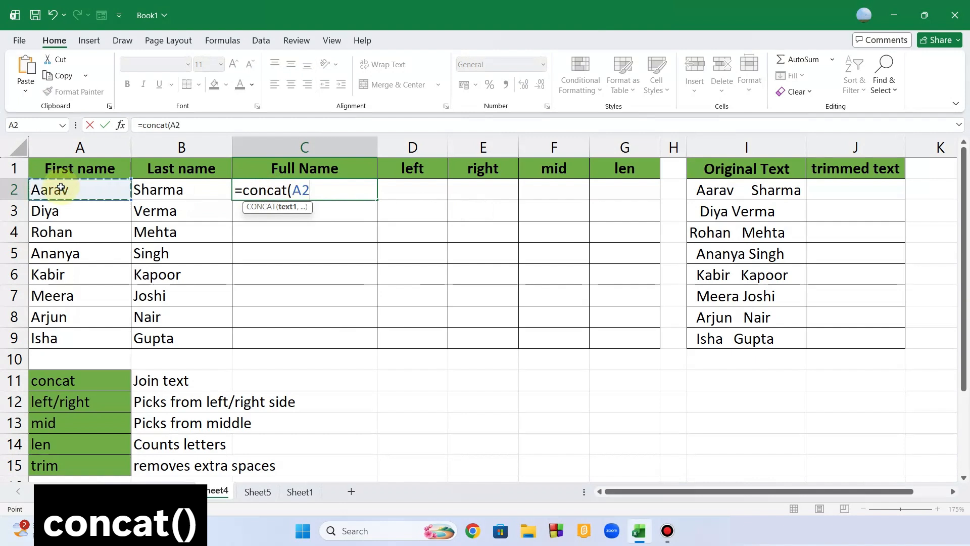
{"action": "type", "text": ","}
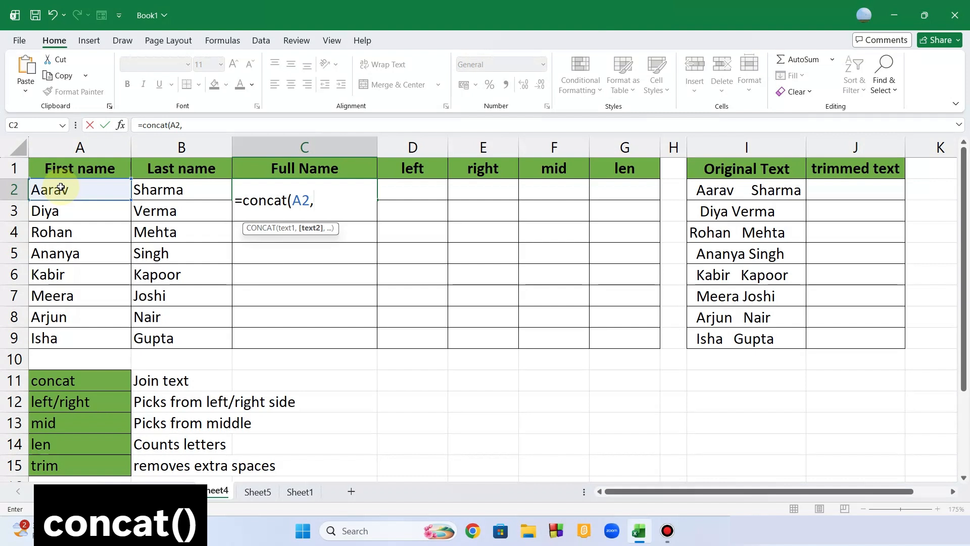
{"action": "type", "text": "\" \","}
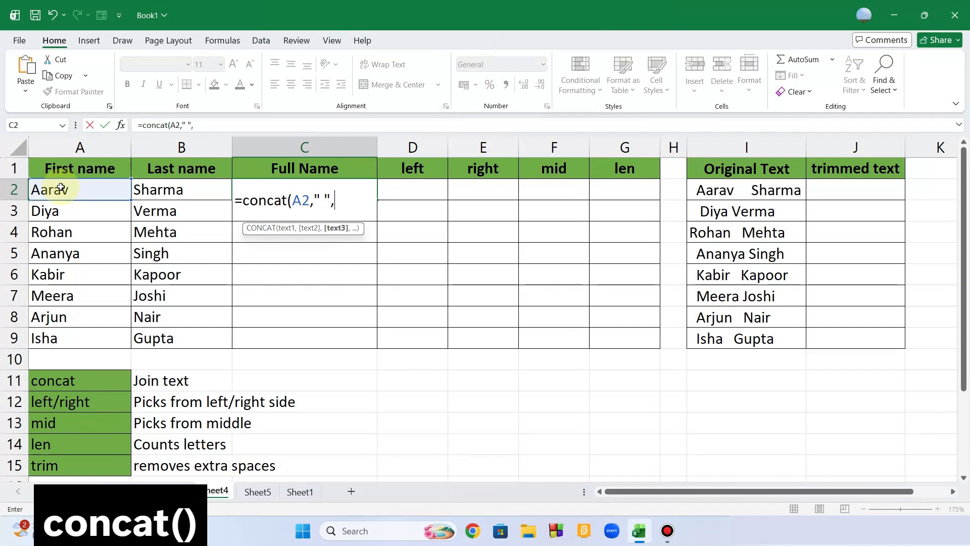
{"action": "left_click", "coordinate": [184, 191]}
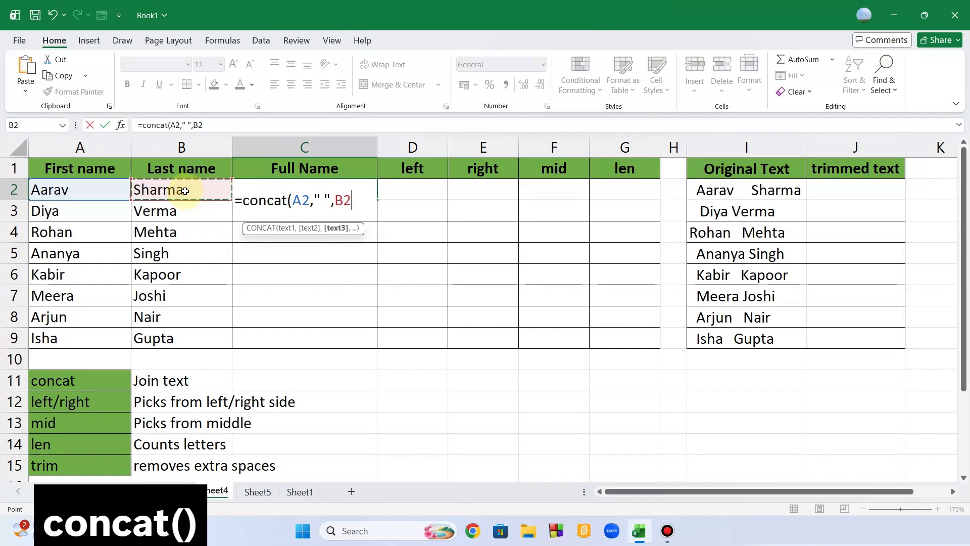
{"action": "type", "text": ")"}
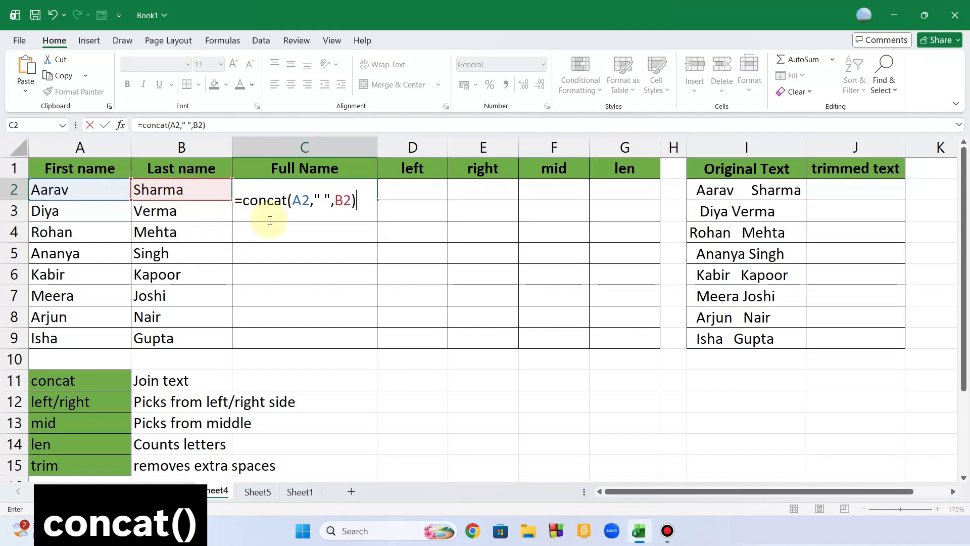
{"action": "key", "text": "Return"}
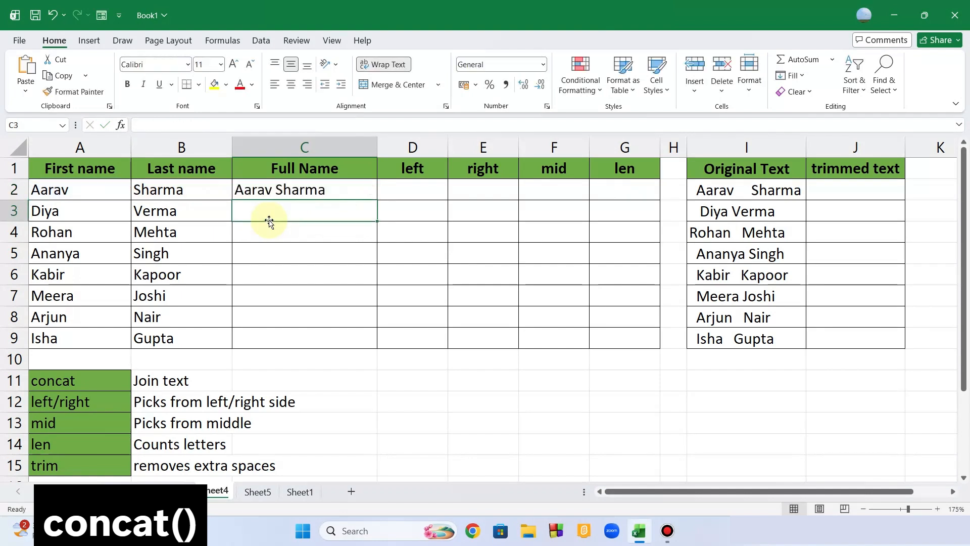
{"action": "left_click", "coordinate": [281, 192]}
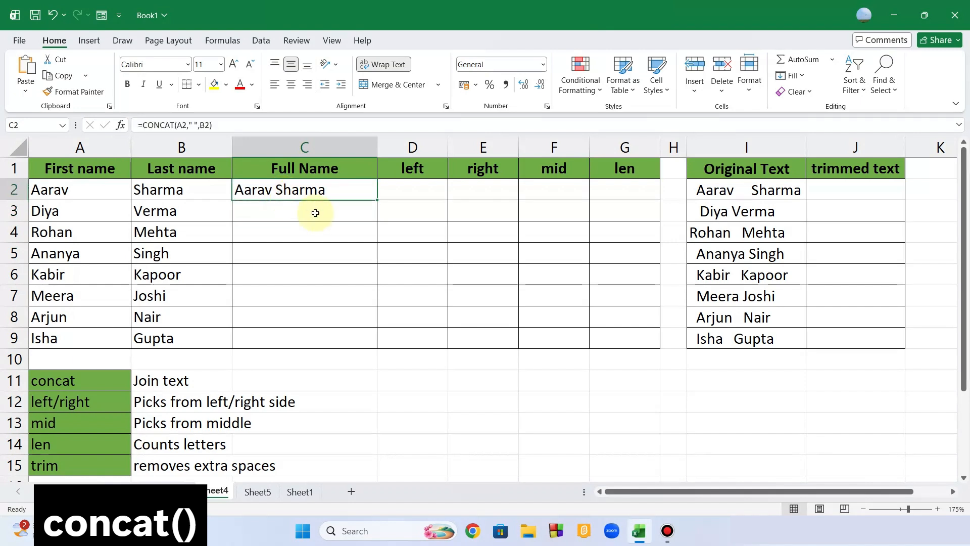
{"action": "left_click_drag", "start_coordinate": [378, 201], "coordinate": [379, 347]}
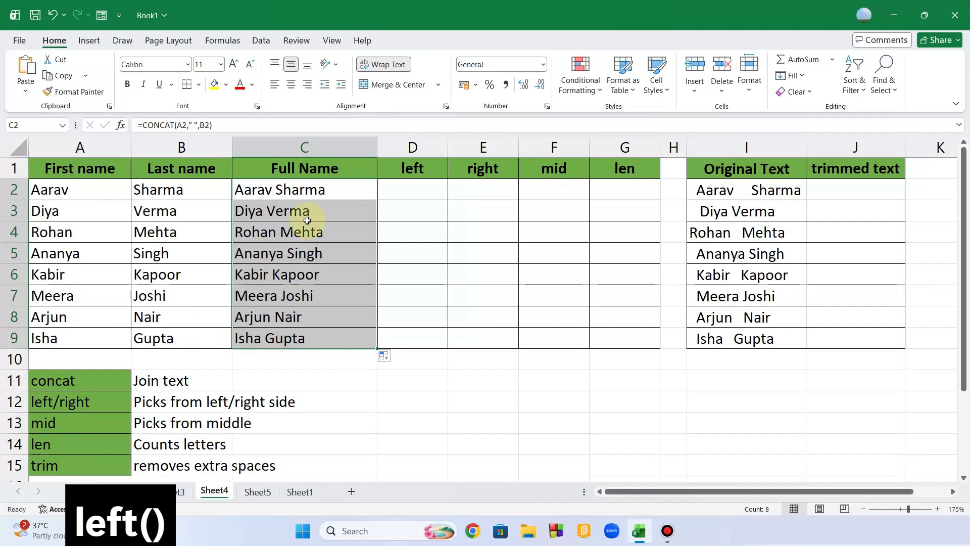
Enter =LEFT(C2,3) in D2 to extract the first three characters of the full name, and fill it down to D9
{"action": "double_click", "coordinate": [410, 193]}
{"action": "type", "text": "=left("}
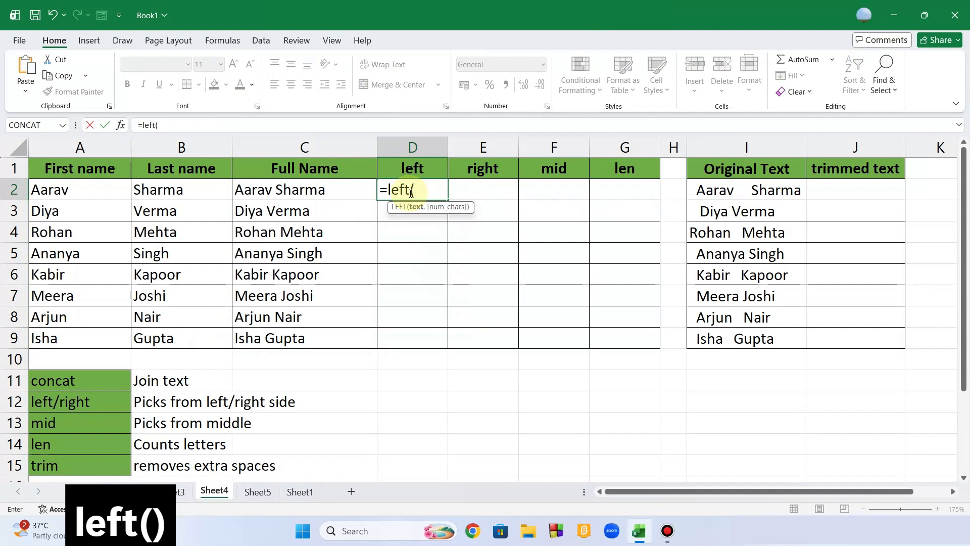
{"action": "left_click", "coordinate": [336, 193]}
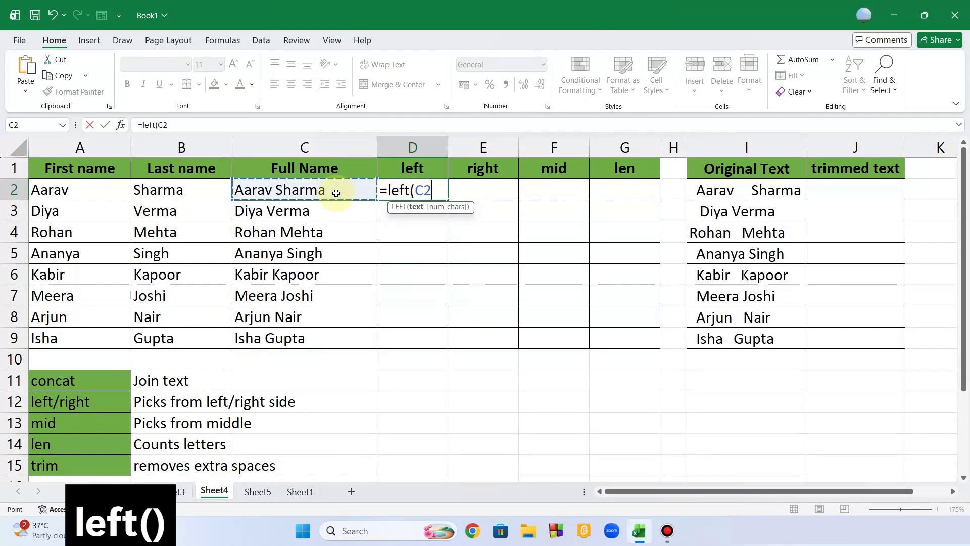
{"action": "type", "text": ","}
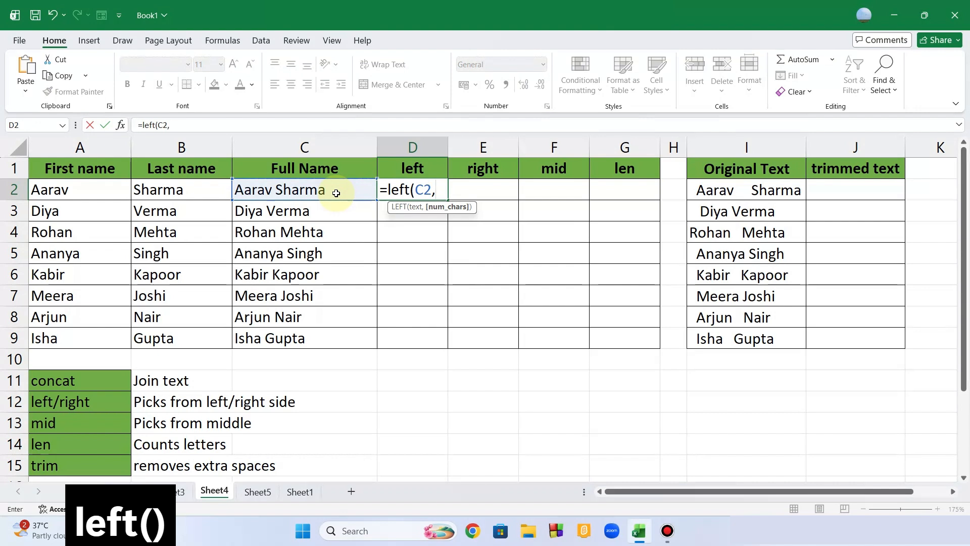
{"action": "type", "text": "3)"}
{"action": "key", "text": "Return"}
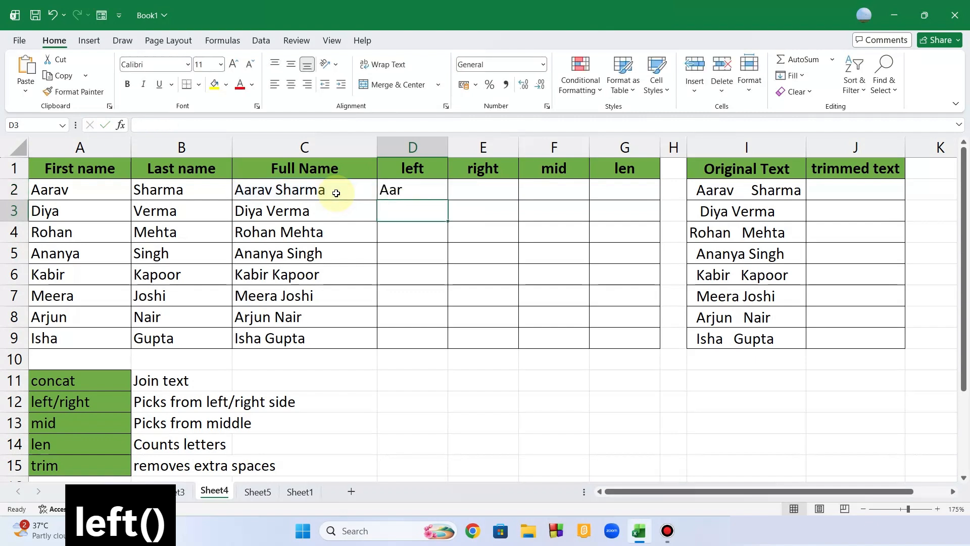
{"action": "left_click", "coordinate": [406, 191]}
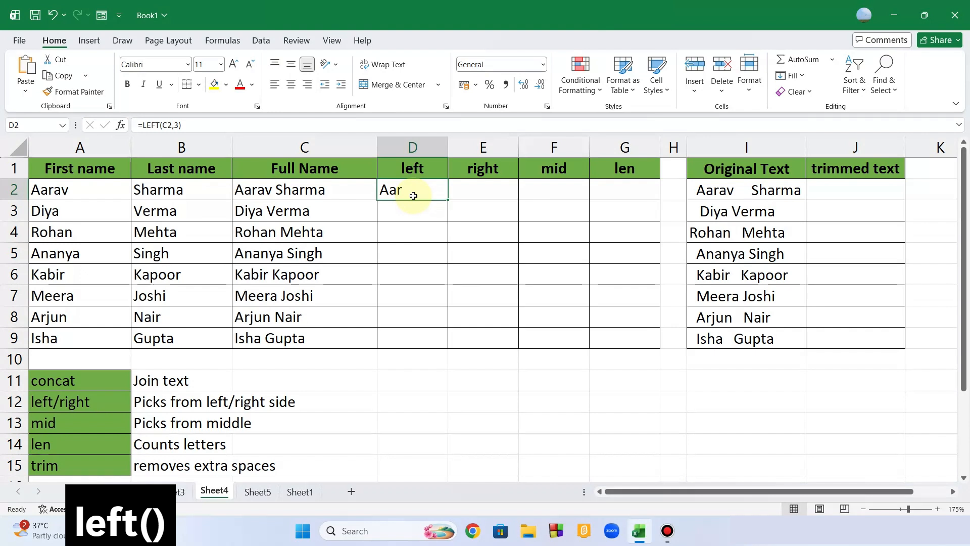
{"action": "left_click_drag", "start_coordinate": [447, 200], "coordinate": [448, 345]}
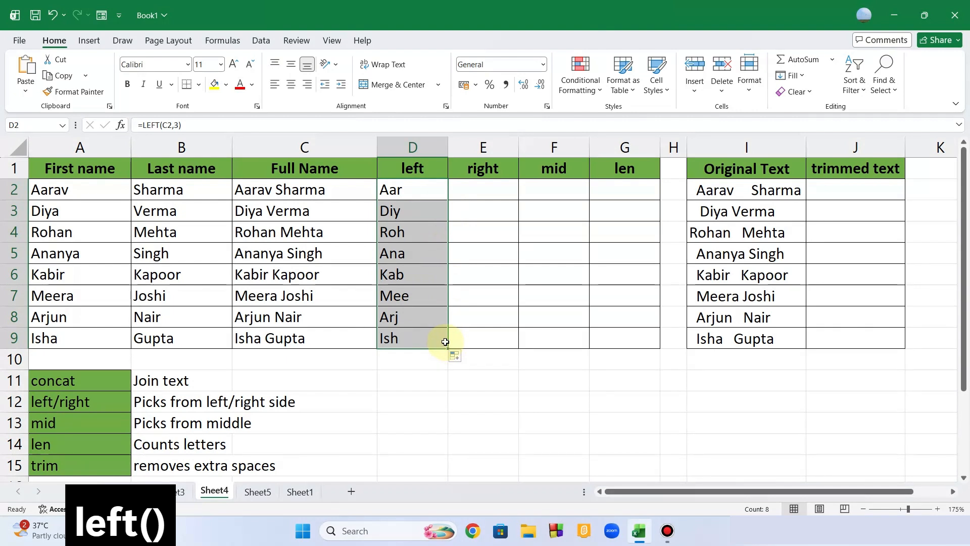
Enter =RIGHT(C2,2) in E2 to extract the last two characters of the full name, and fill it down to E9
{"action": "left_click", "coordinate": [481, 199]}
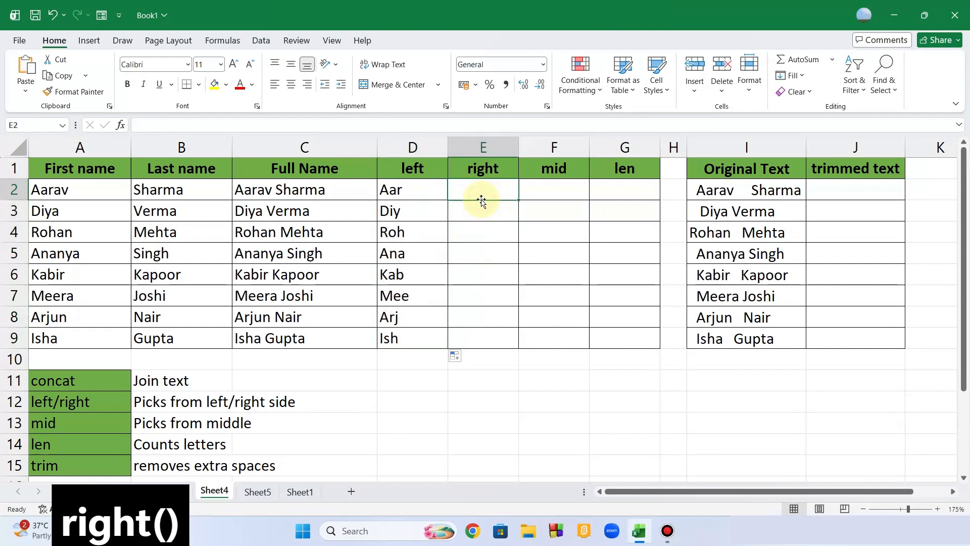
{"action": "type", "text": "=right"}
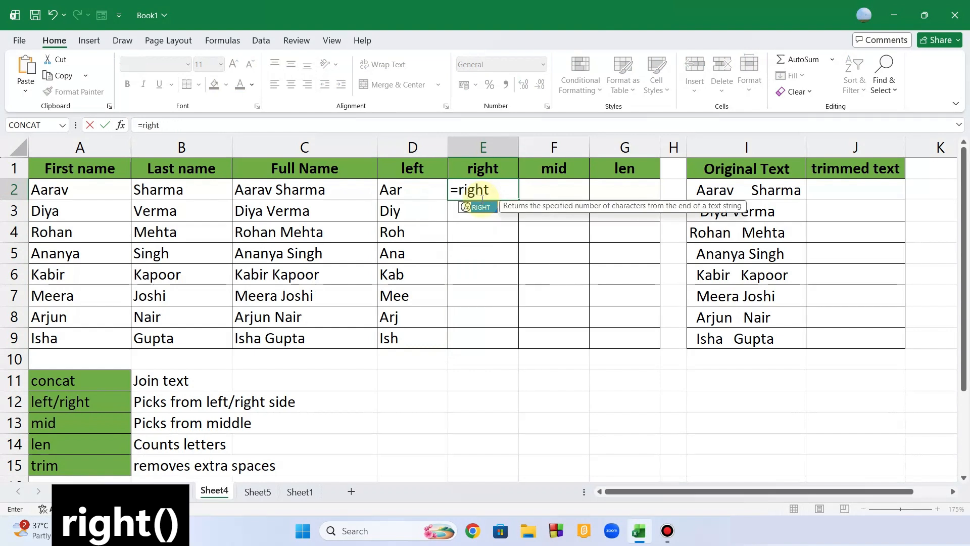
{"action": "type", "text": "("}
{"action": "left_click", "coordinate": [354, 192]}
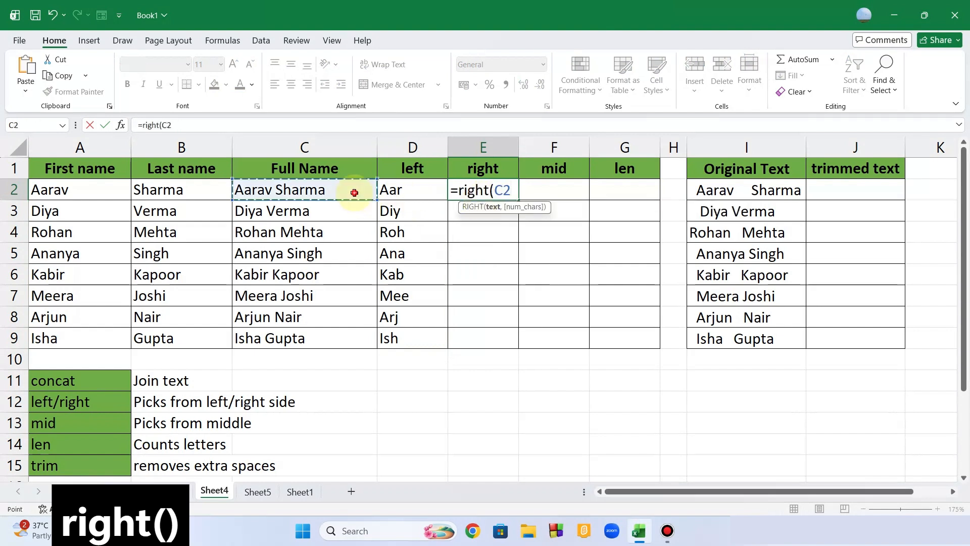
{"action": "type", "text": ","}
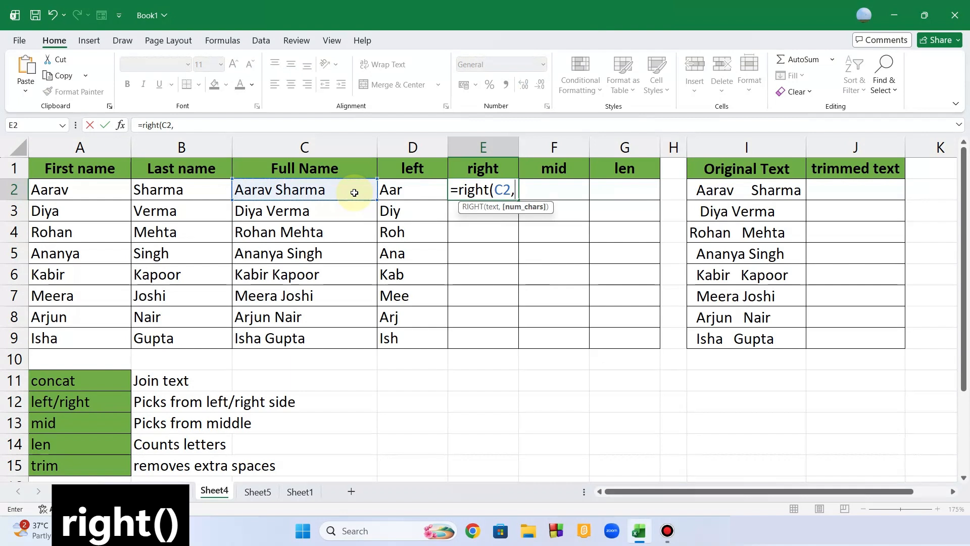
{"action": "type", "text": "2)"}
{"action": "key", "text": "Return"}
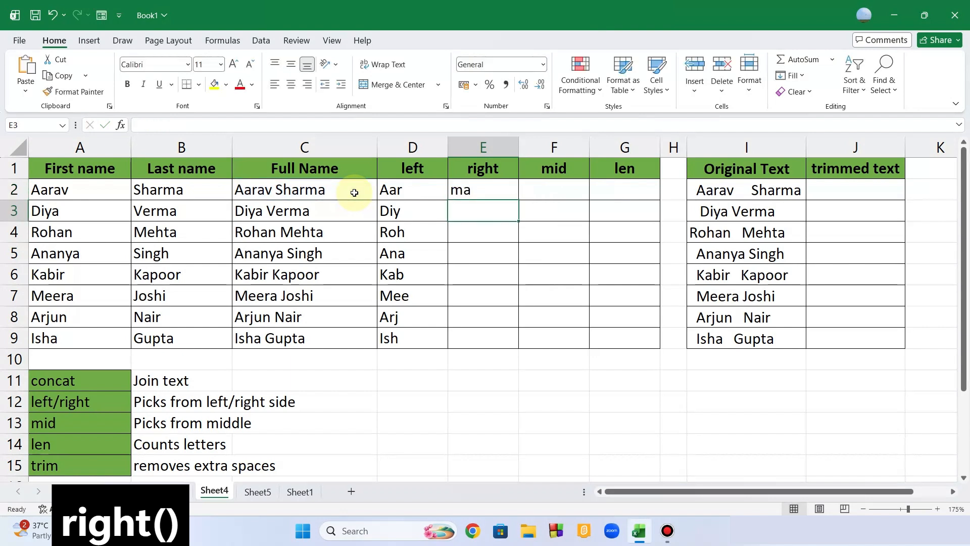
{"action": "left_click", "coordinate": [461, 192]}
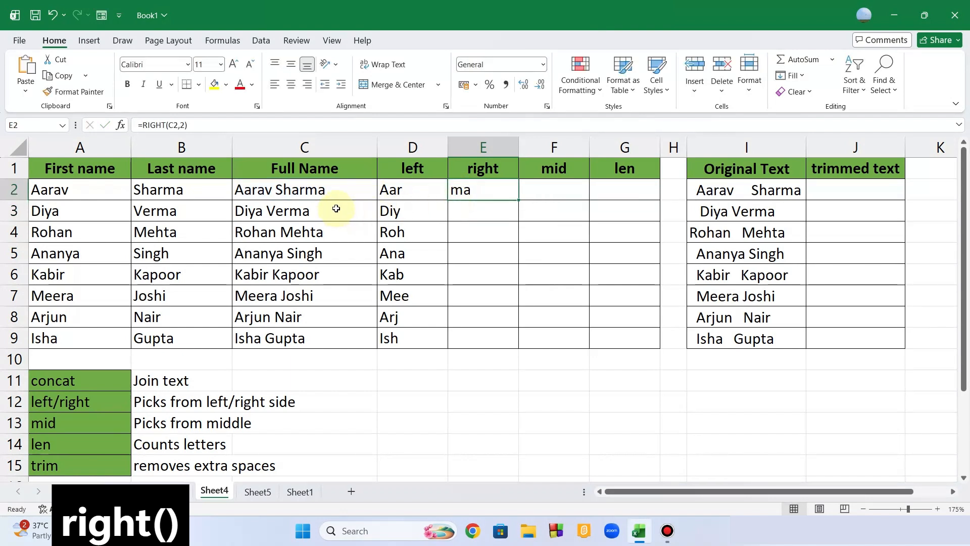
{"action": "left_click", "coordinate": [319, 194]}
{"action": "left_click", "coordinate": [460, 190]}
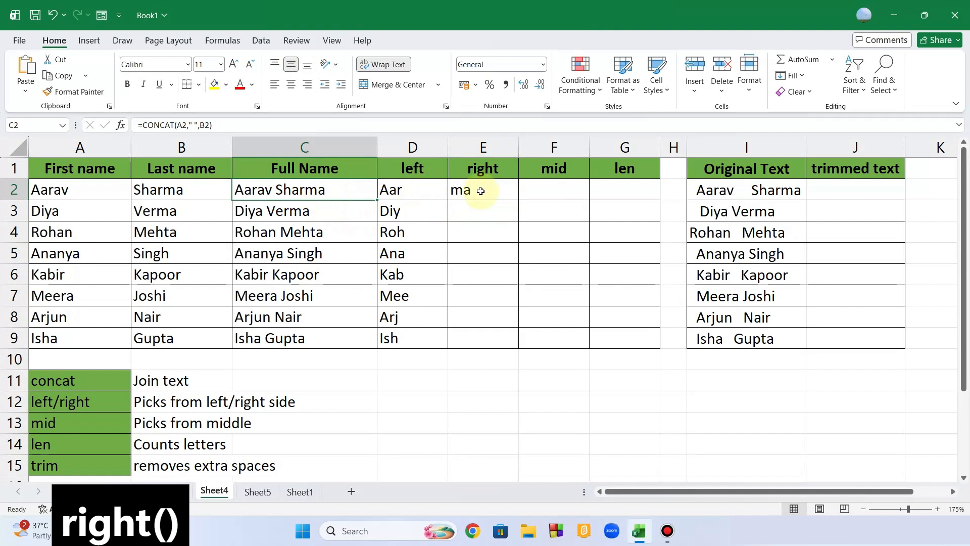
{"action": "left_click_drag", "start_coordinate": [519, 200], "coordinate": [514, 351]}
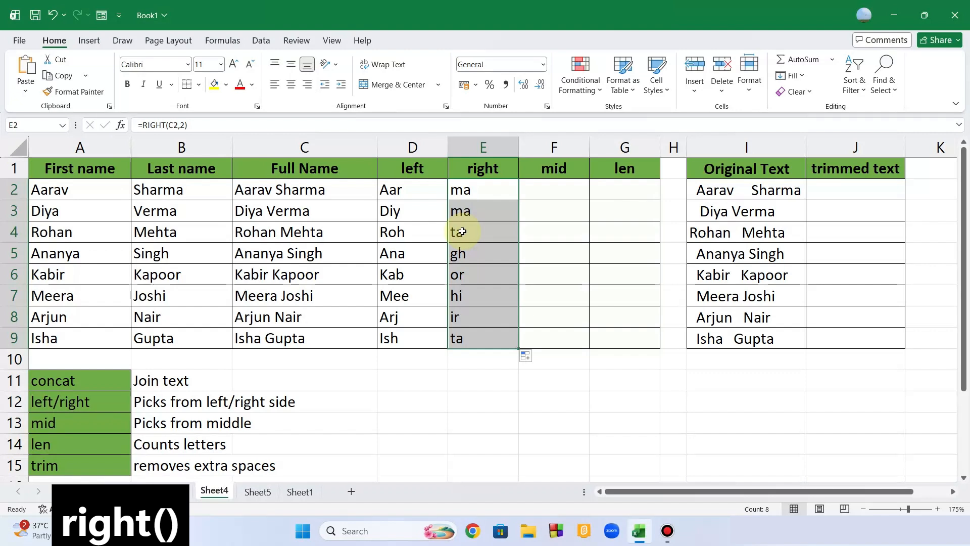
Enter =MID(C2,2,3) in F2 to extract three characters starting from the second, and fill it down to F9
{"action": "left_click", "coordinate": [544, 189]}
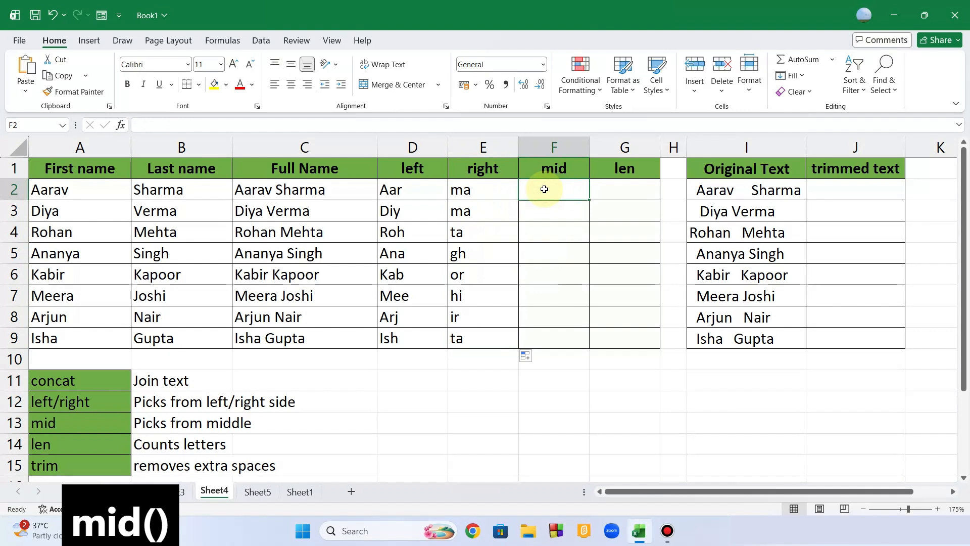
{"action": "type", "text": "="}
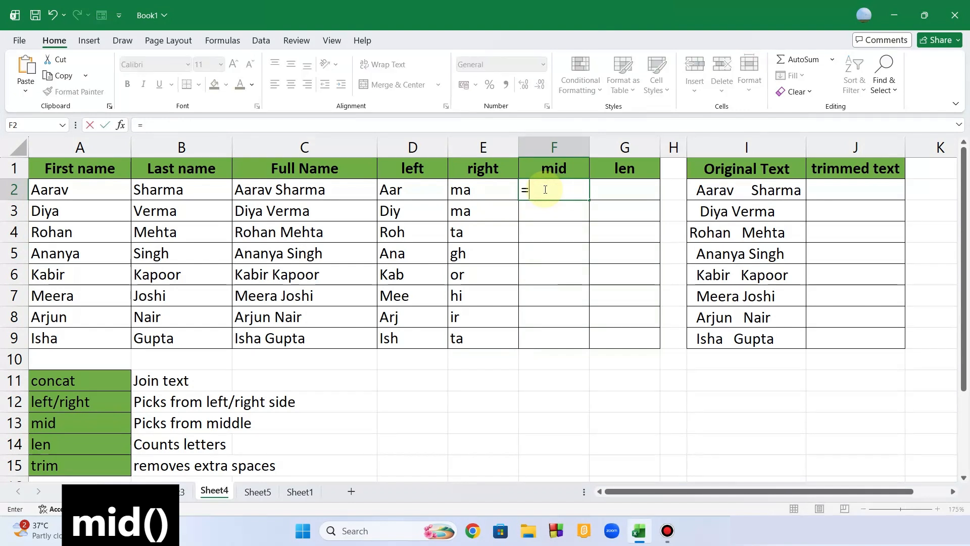
{"action": "type", "text": "mid("}
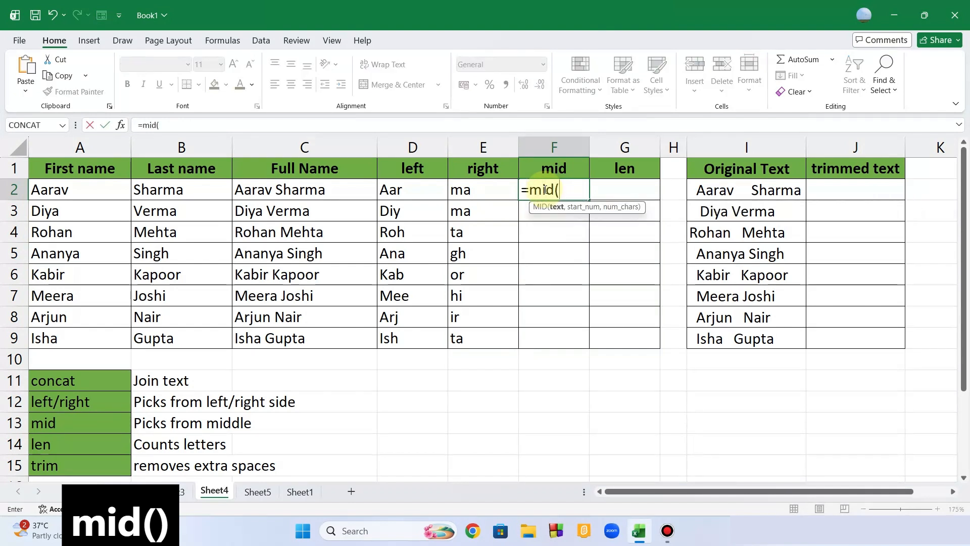
{"action": "left_click", "coordinate": [301, 190]}
{"action": "type", "text": ","}
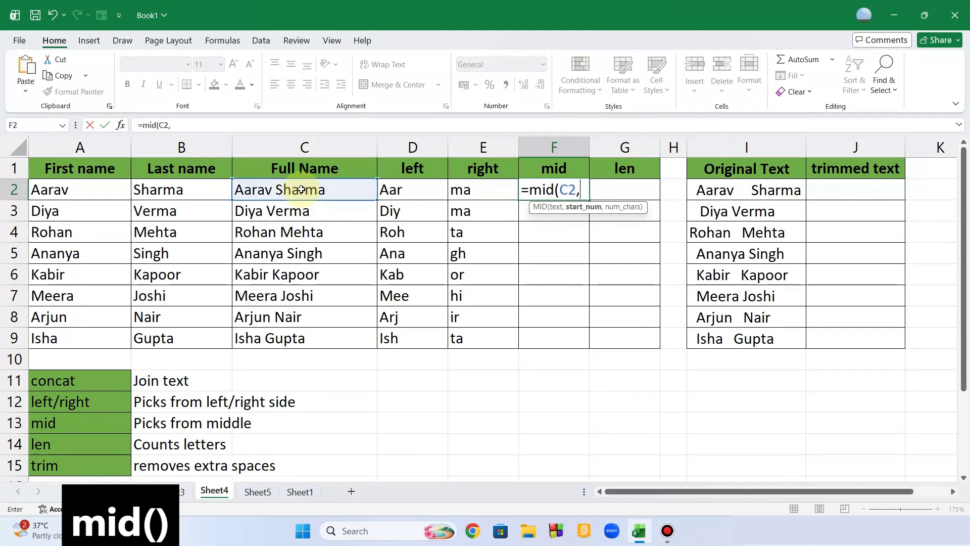
{"action": "type", "text": "2,"}
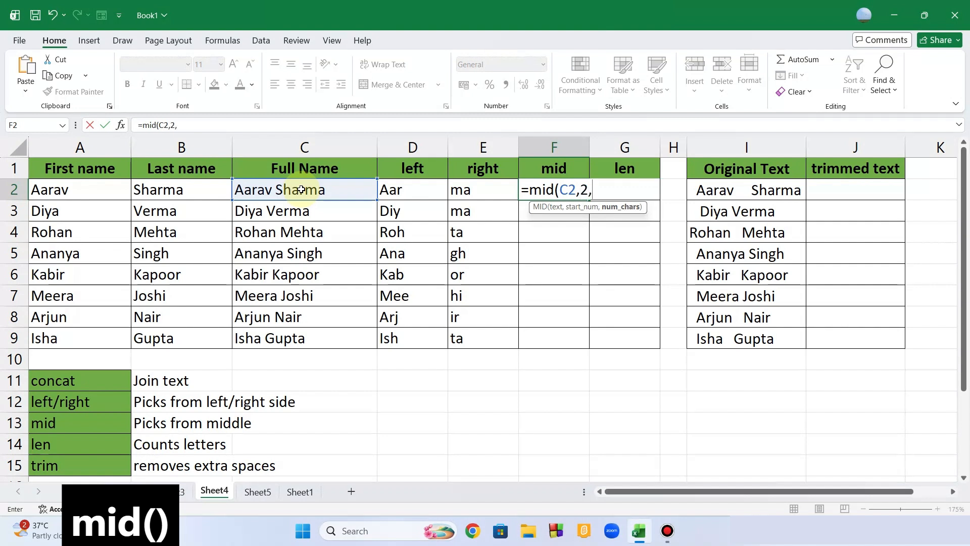
{"action": "type", "text": "3)"}
{"action": "key", "text": "Return"}
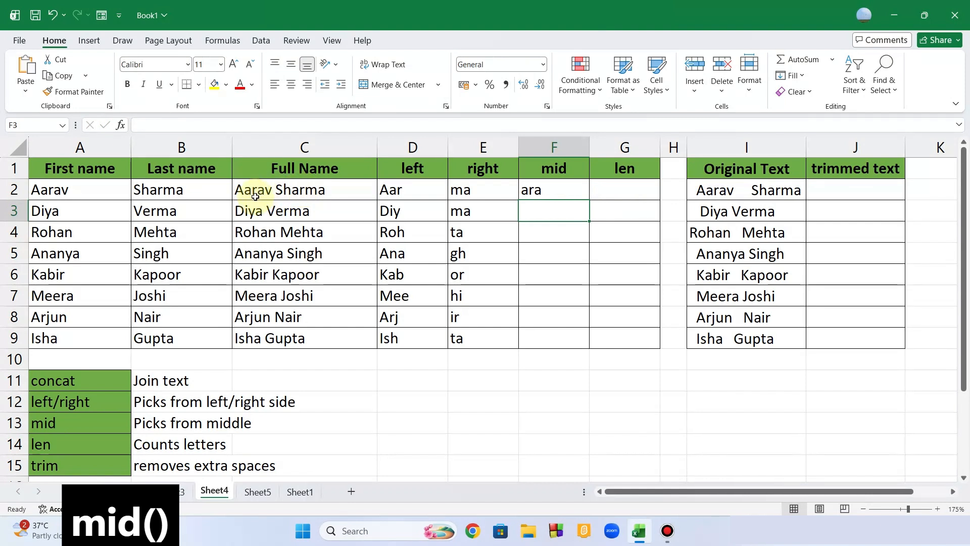
{"action": "left_click", "coordinate": [529, 189]}
{"action": "left_click_drag", "start_coordinate": [589, 200], "coordinate": [591, 346]}
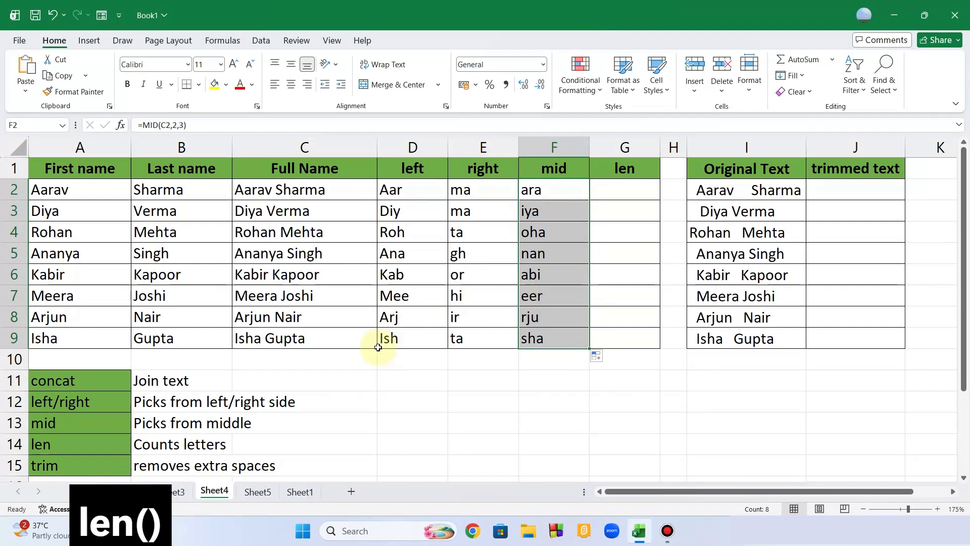
Enter =LEN(C2) in G2 to count the characters of the full name, and fill it down to G9
{"action": "left_click", "coordinate": [620, 196]}
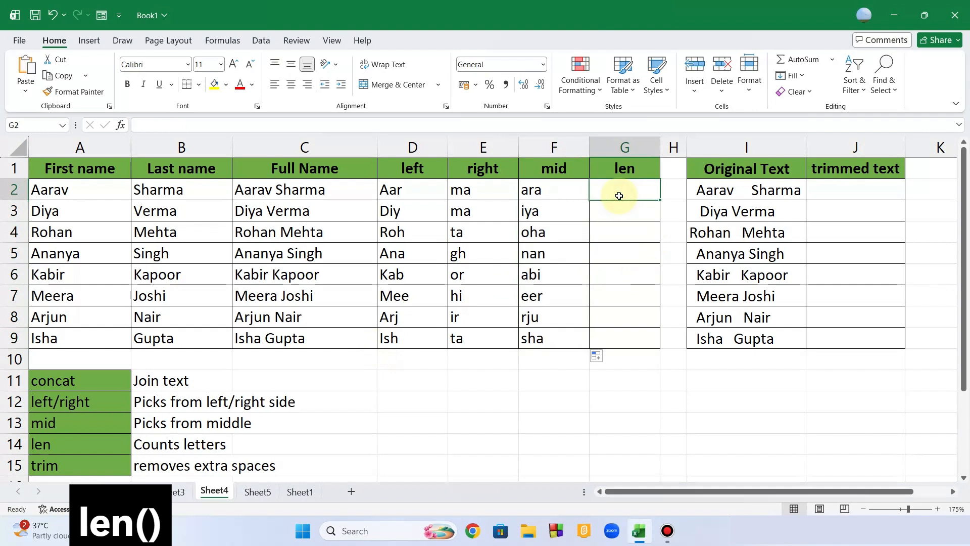
{"action": "type", "text": "="}
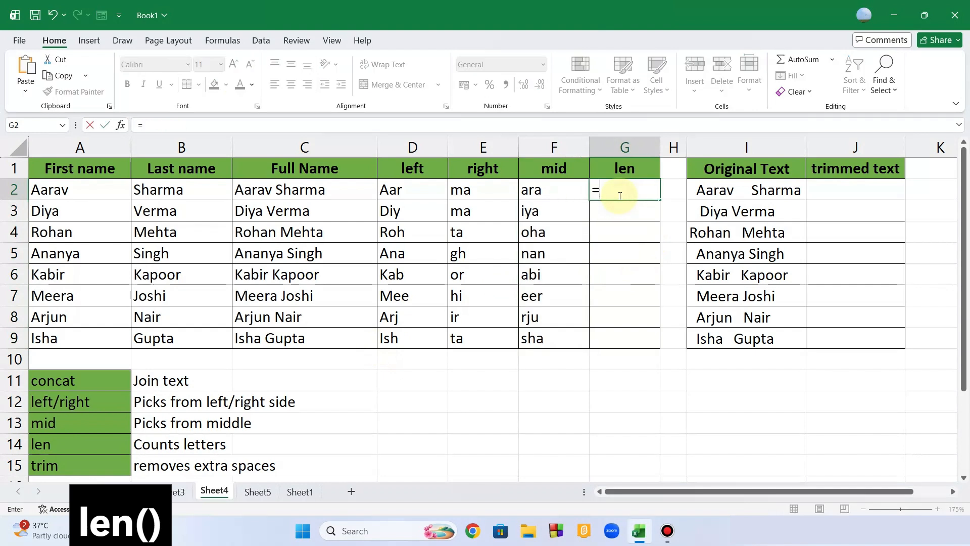
{"action": "type", "text": "len("}
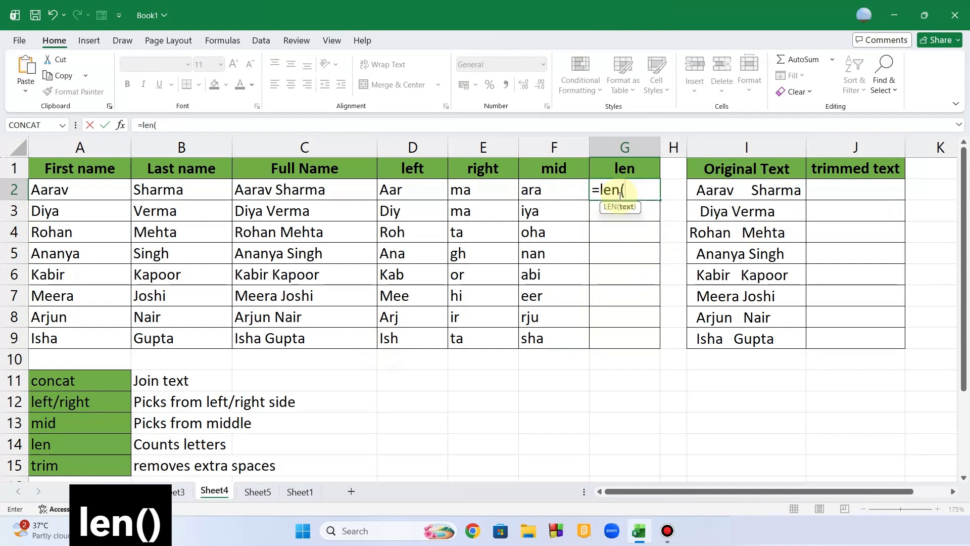
{"action": "left_click", "coordinate": [325, 196]}
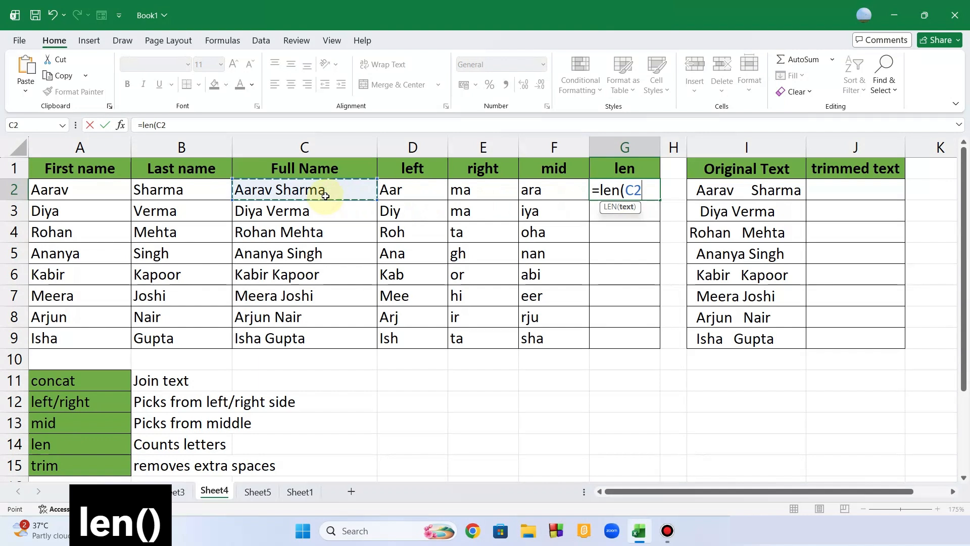
{"action": "type", "text": ")"}
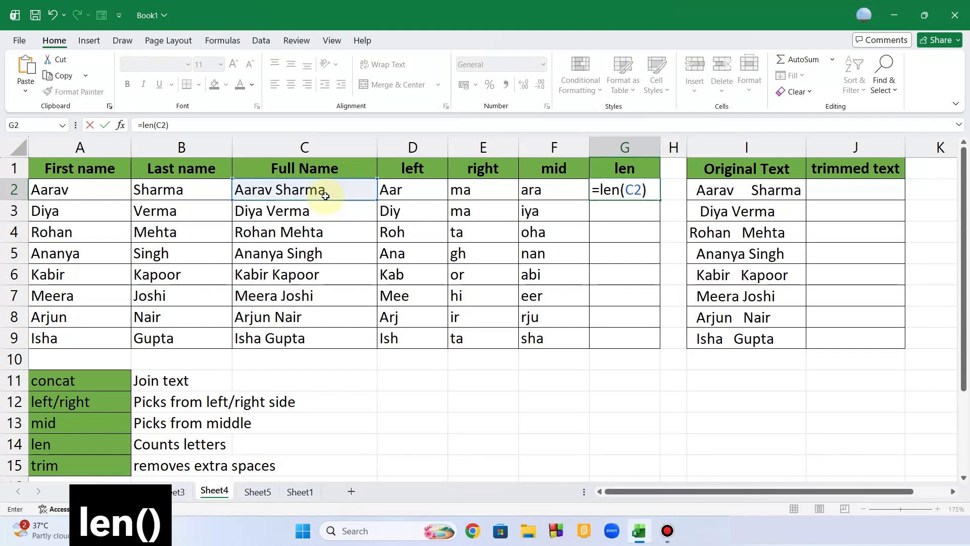
{"action": "key", "text": "Return"}
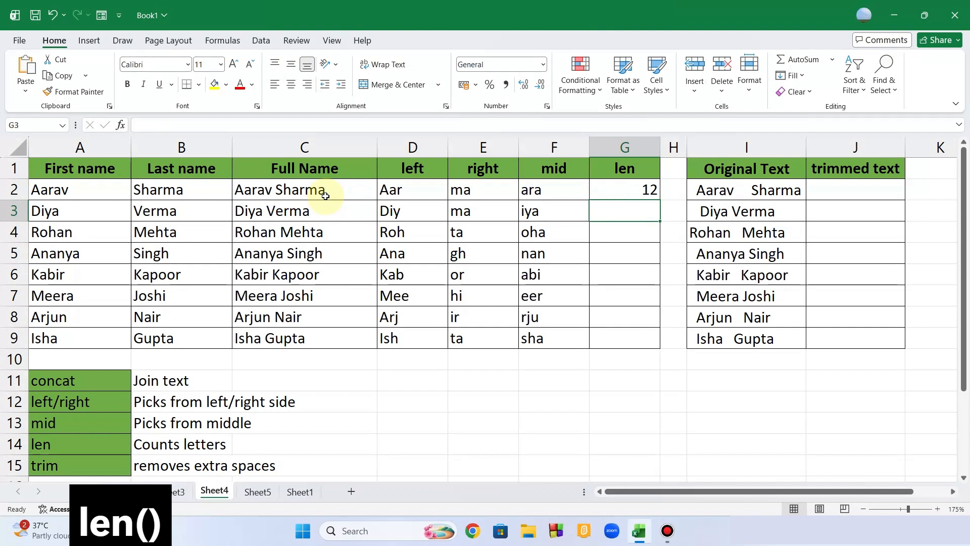
{"action": "left_click", "coordinate": [290, 190]}
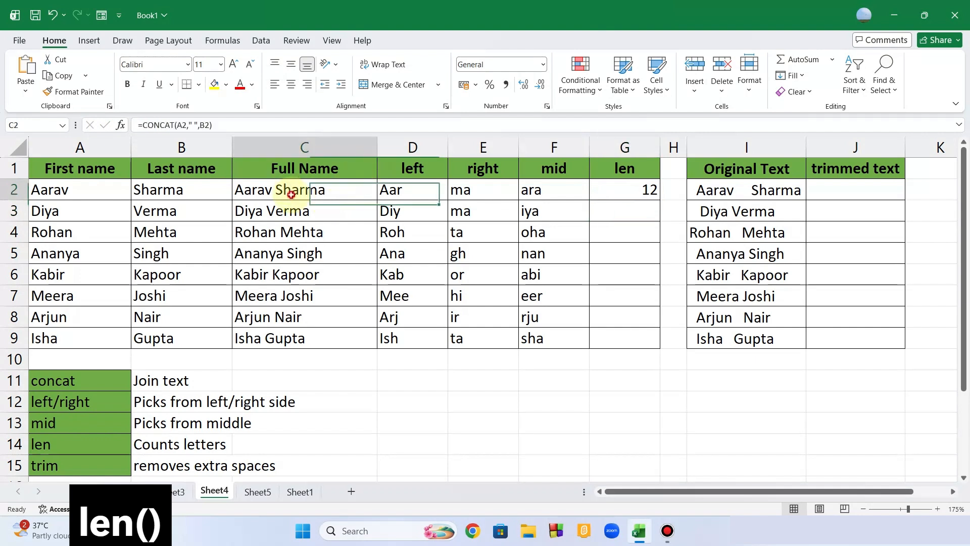
{"action": "left_click", "coordinate": [611, 182]}
{"action": "left_click_drag", "start_coordinate": [659, 200], "coordinate": [665, 353]}
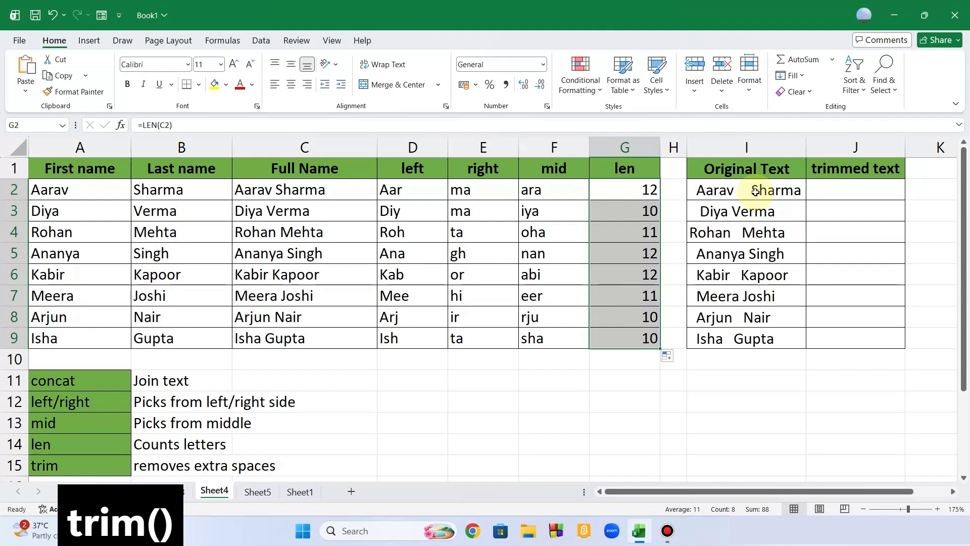
Enter =TRIM(I2) in J2 to remove the extra spaces from the original text, and fill it down to J9
{"action": "left_click", "coordinate": [847, 192]}
{"action": "type", "text": "=trim("}
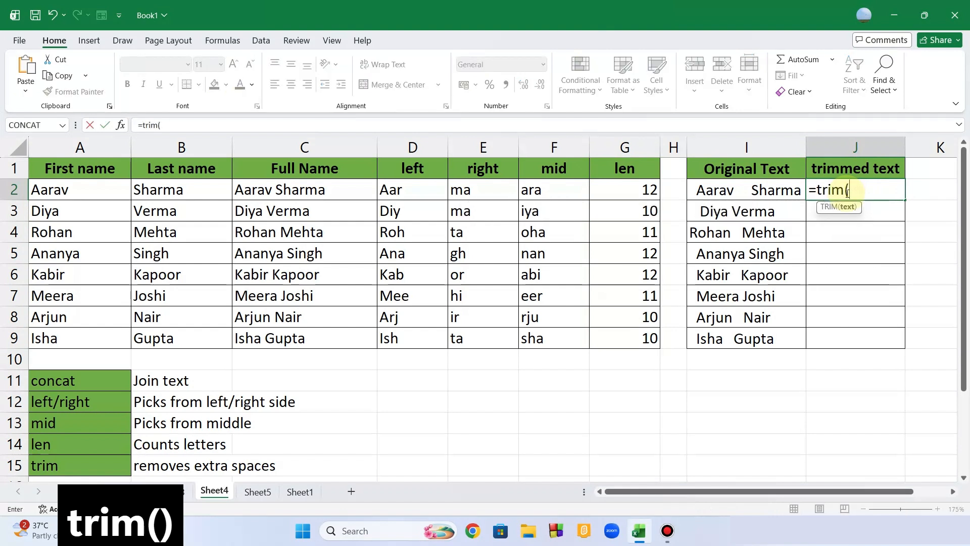
{"action": "left_click", "coordinate": [773, 195]}
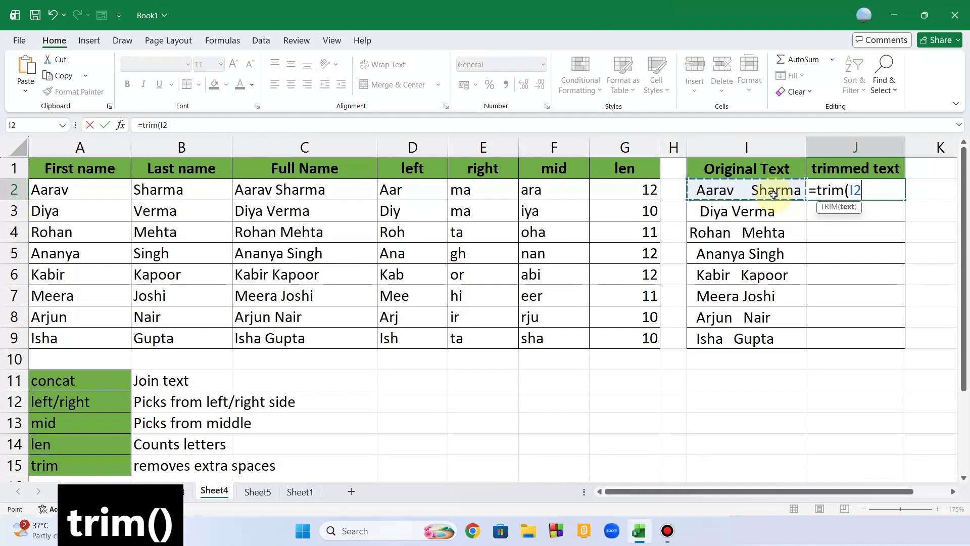
{"action": "type", "text": ")"}
{"action": "key", "text": "Return"}
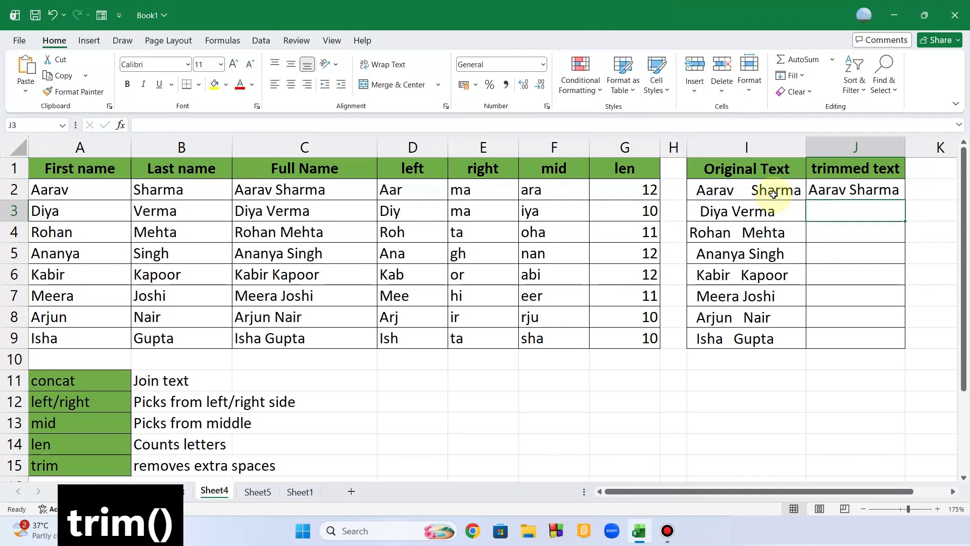
{"action": "left_click", "coordinate": [840, 191]}
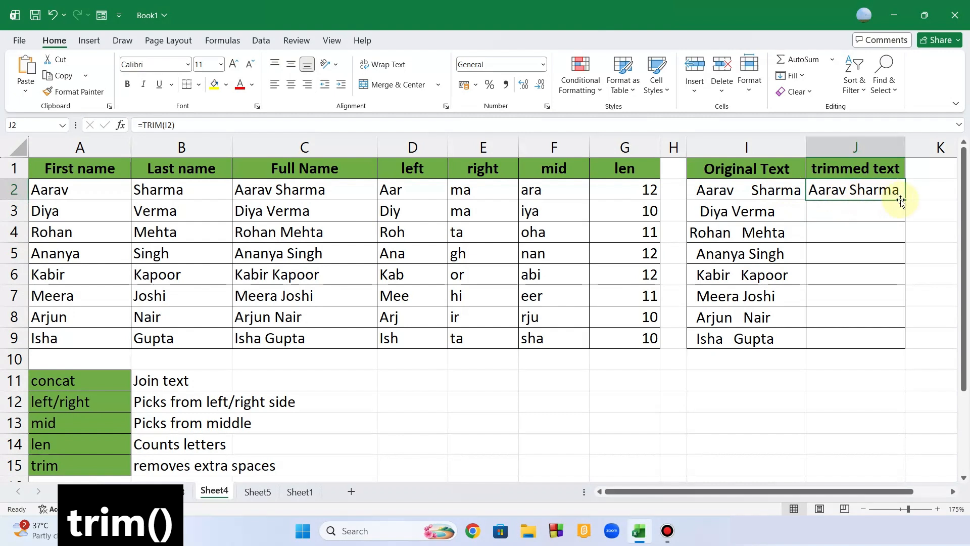
{"action": "left_click_drag", "start_coordinate": [904, 201], "coordinate": [909, 346]}
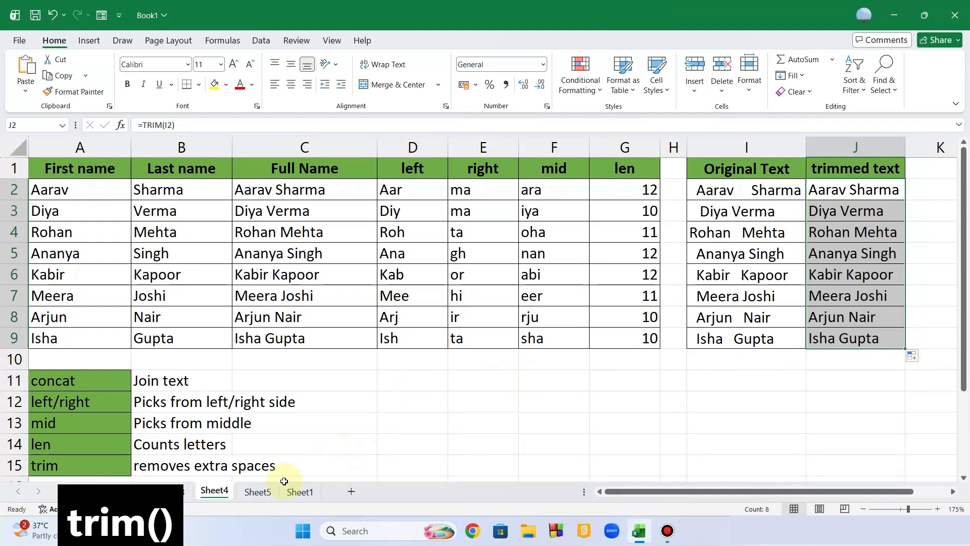
On Sheet5, enter the TODAY function in B4 to show the current date
{"action": "left_click", "coordinate": [257, 491]}
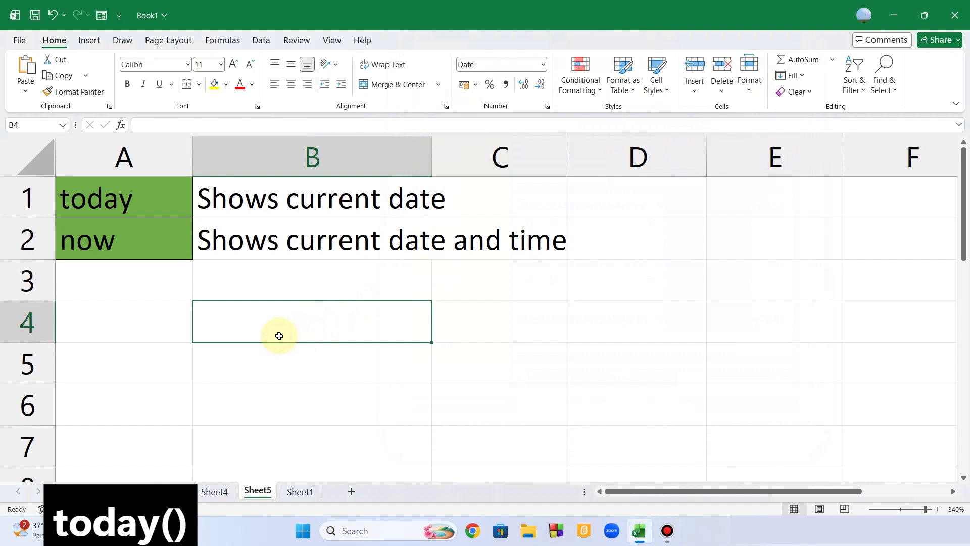
{"action": "type", "text": "="}
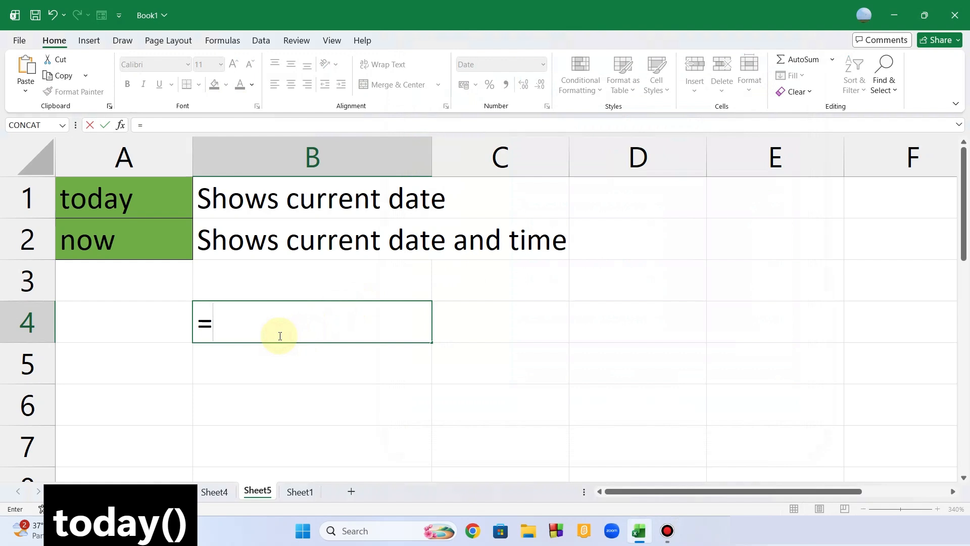
{"action": "type", "text": "today"}
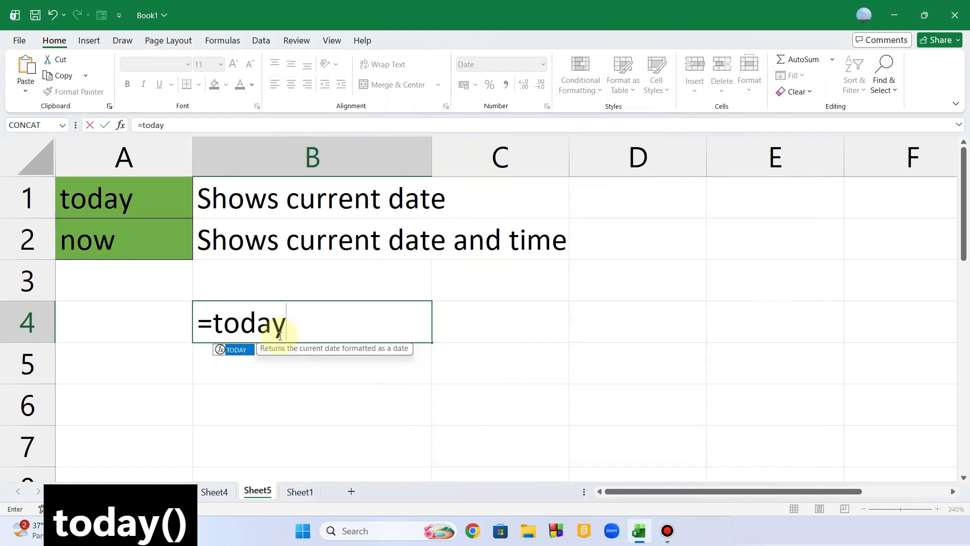
{"action": "type", "text": "("}
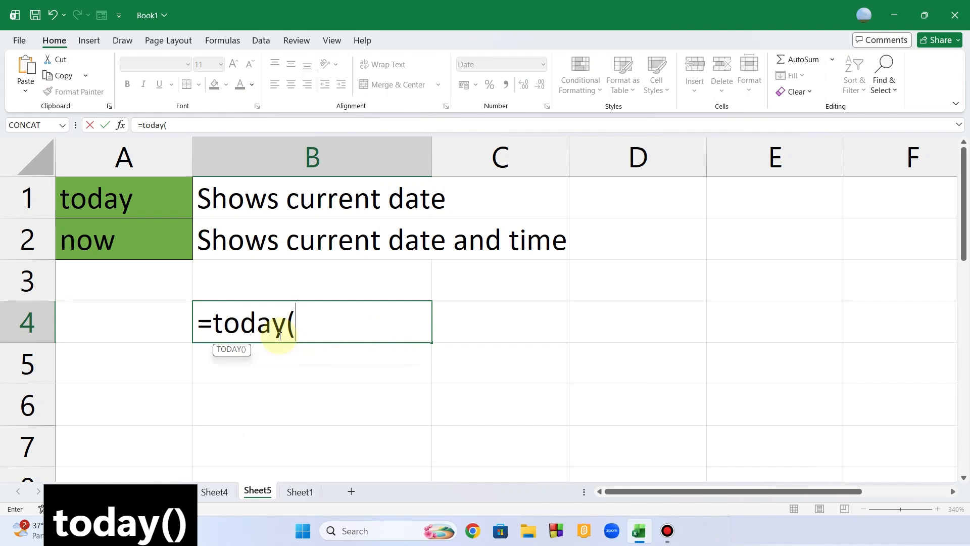
{"action": "key", "text": "Return"}
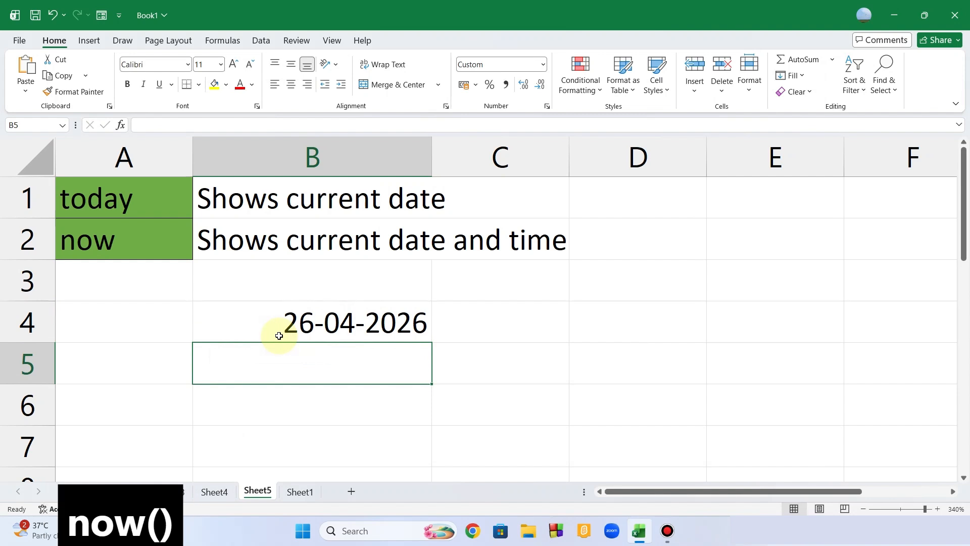
Enter =NOW() in B5 to show the current date and time
{"action": "type", "text": "=no"}
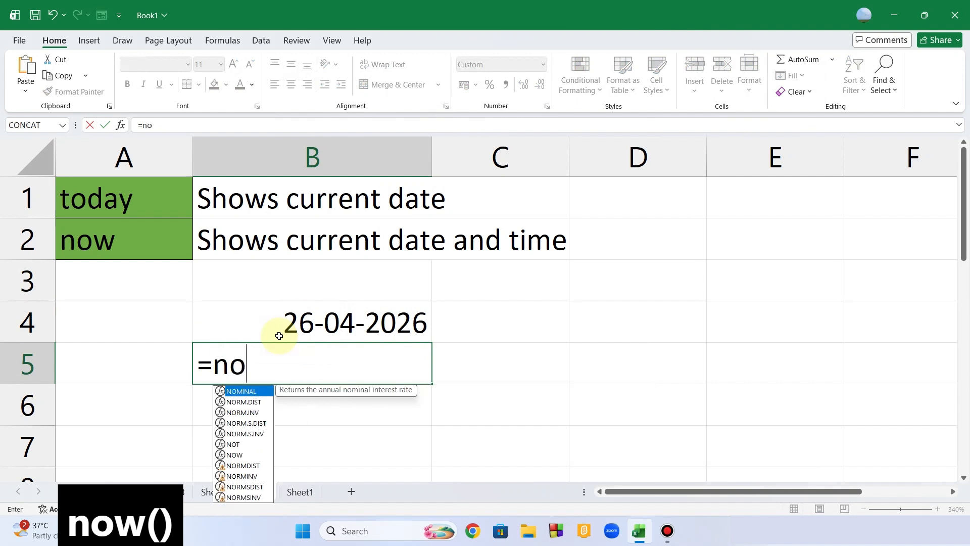
{"action": "type", "text": "w("}
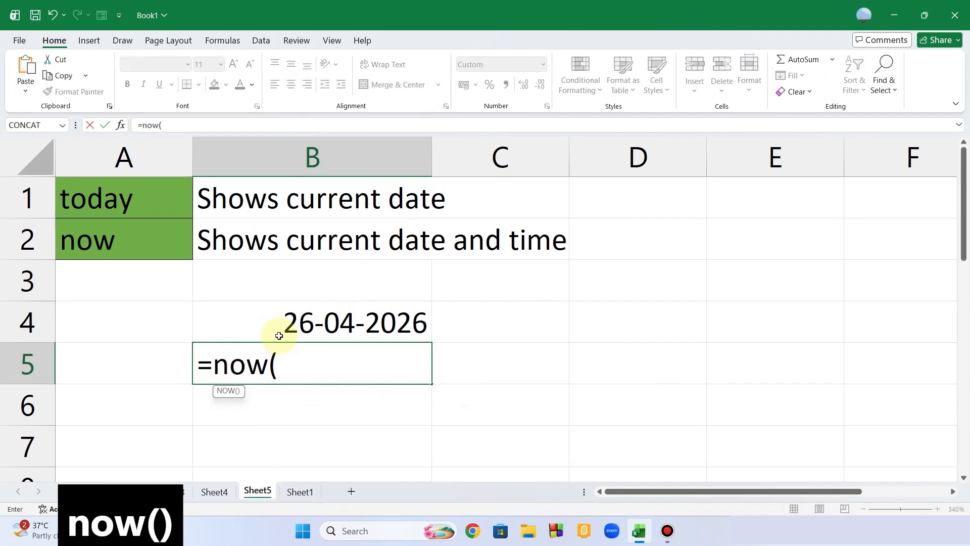
{"action": "type", "text": ")"}
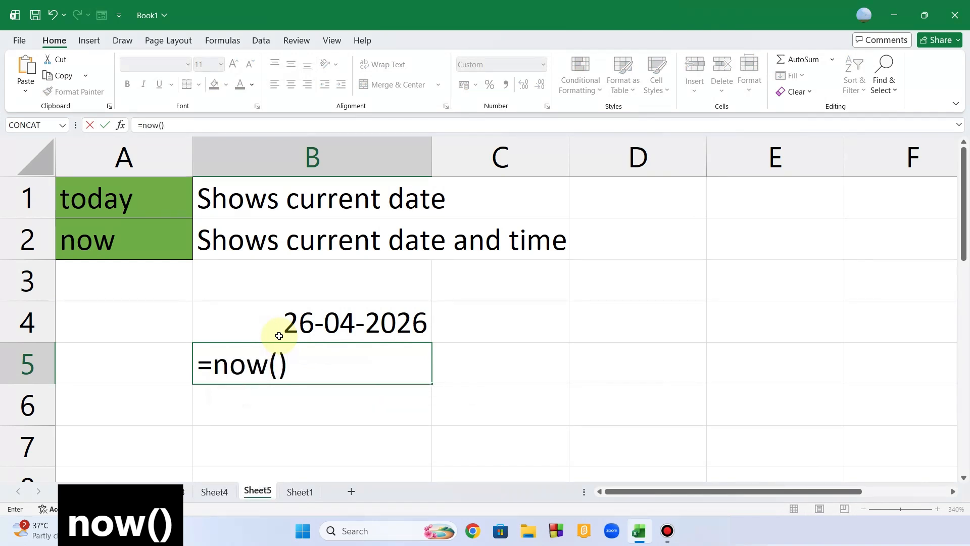
{"action": "key", "text": "Return"}
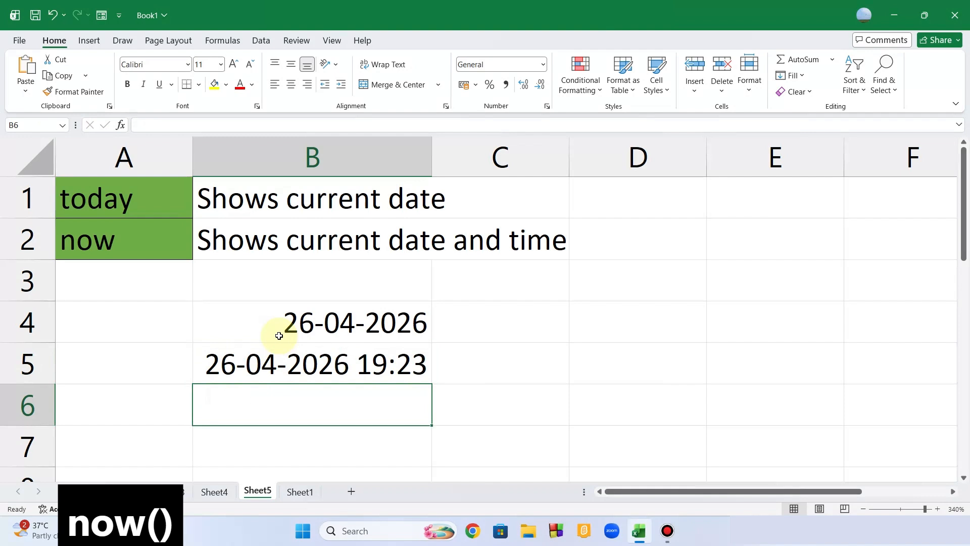